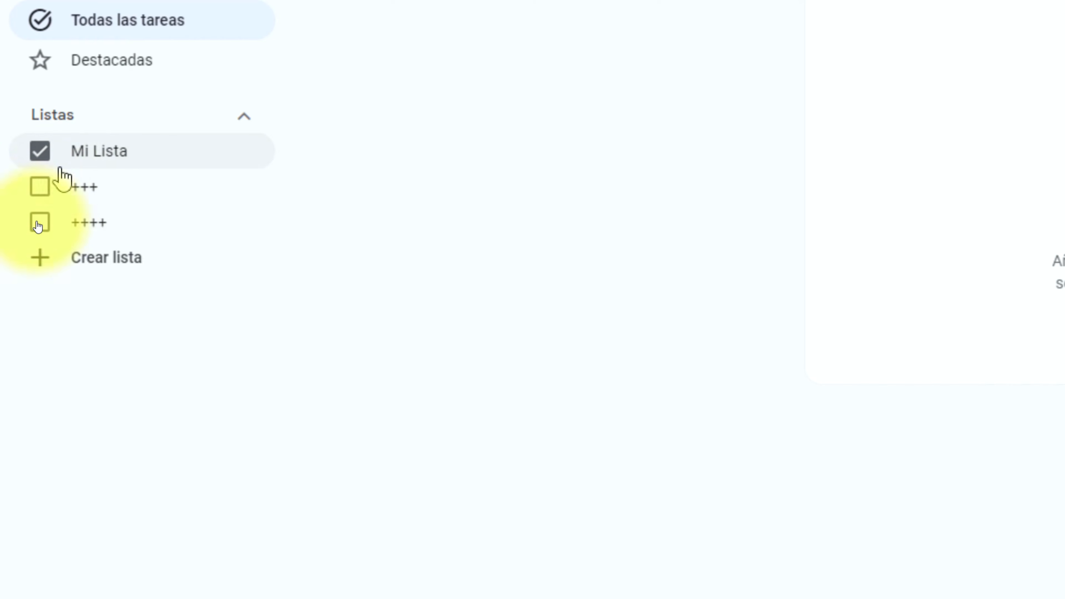
Show the +++ and ++++ lists in turn and hide each again, keeping only Mi Lista displayed.
left_click(40, 187)
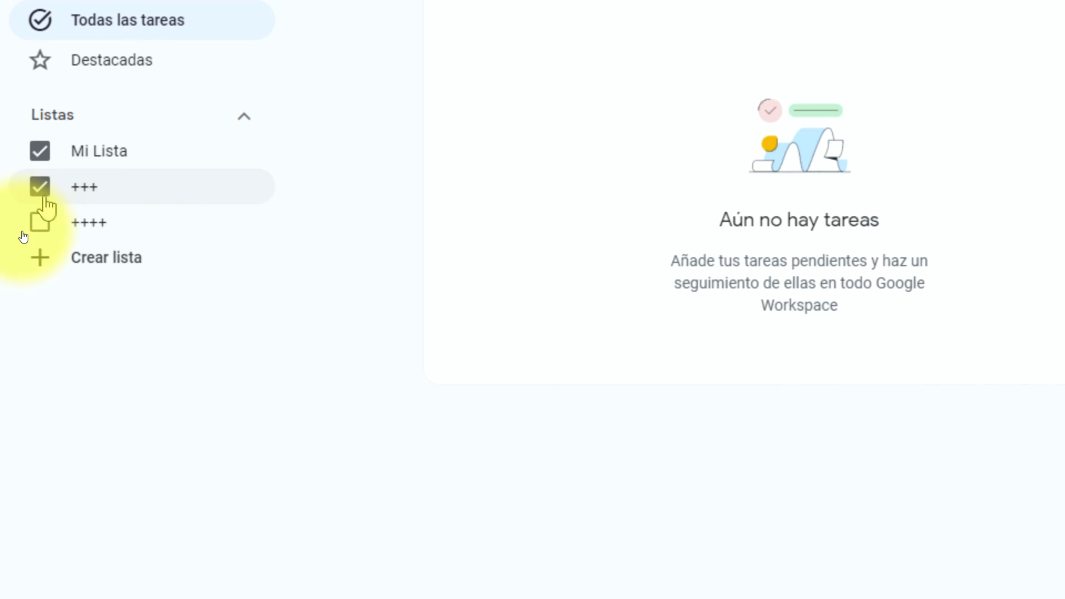
left_click(40, 222)
left_click(41, 188)
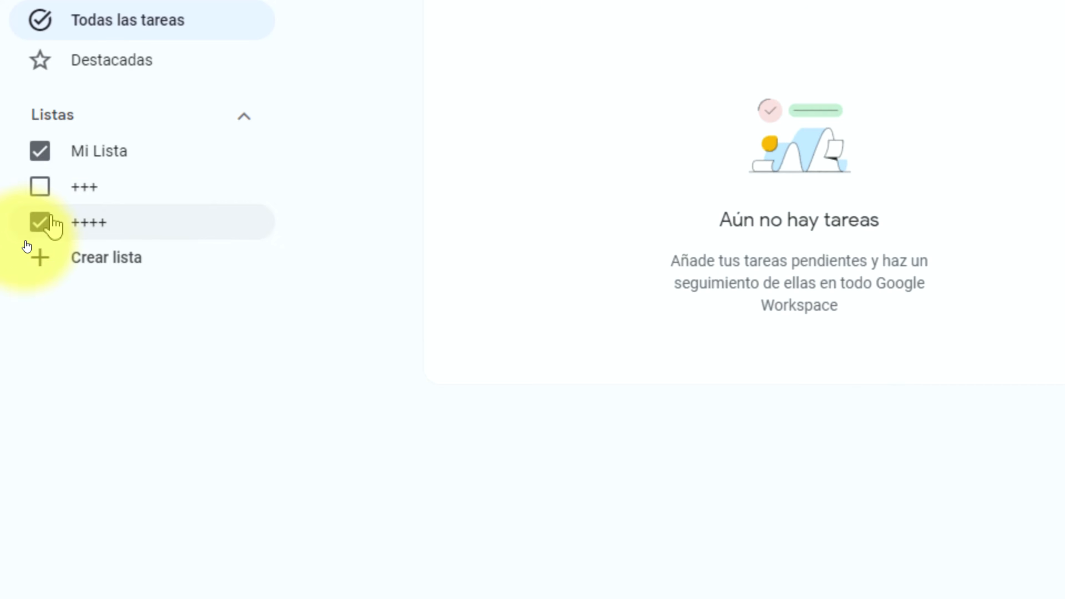
left_click(46, 224)
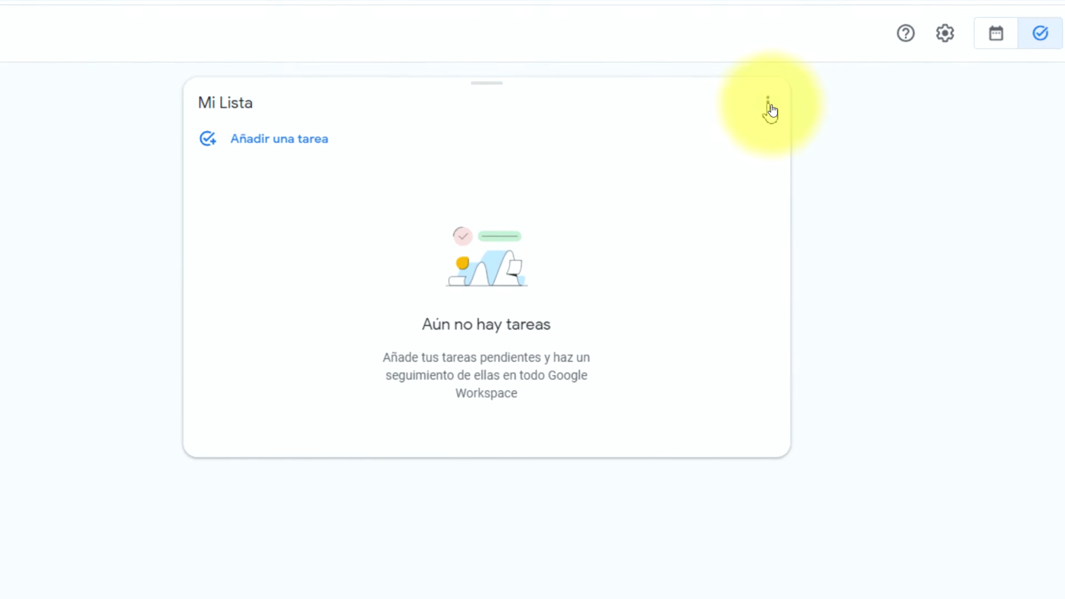
Rename Mi Lista to INVENTARIO PUNTUALES and create the weekday lists Lunes, Martes, Miércoles, Jueves and Viernes.
left_click(769, 105)
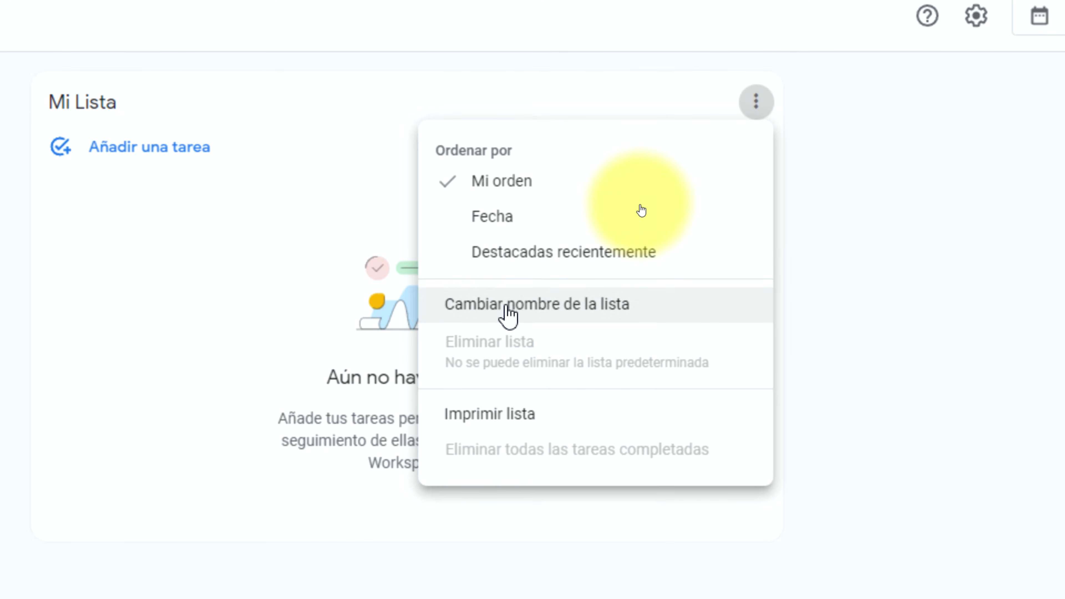
left_click(508, 314)
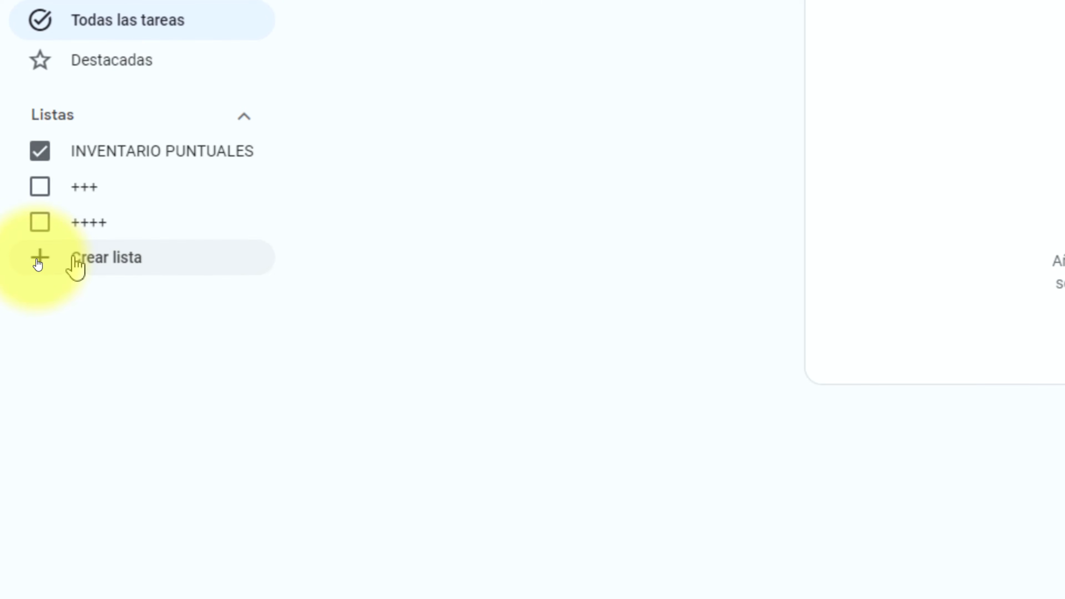
left_click(38, 264)
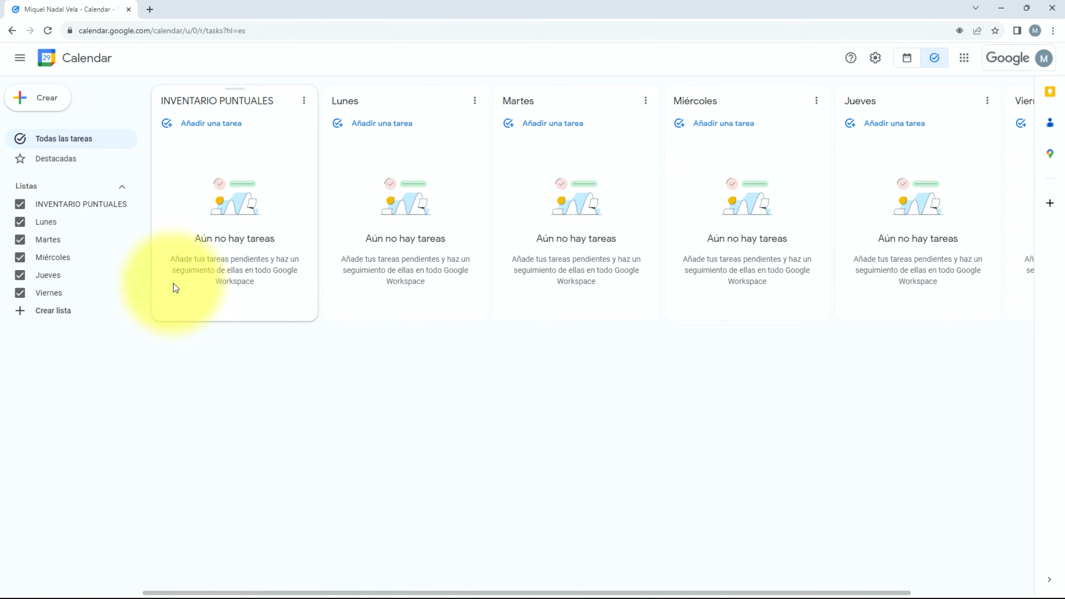
mouse_move(125, 191)
left_mouse_down()
mouse_move(2, 162)
mouse_move(32, 327)
mouse_move(108, 174)
left_mouse_up()
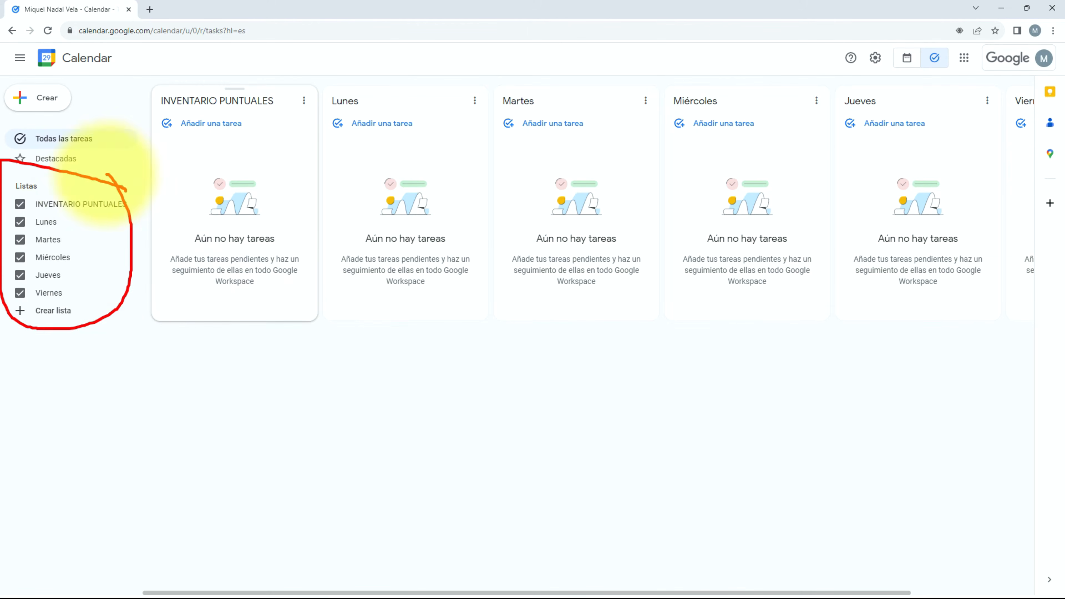
mouse_move(993, 123)
left_mouse_down()
mouse_move(962, 107)
mouse_move(24, 142)
mouse_move(1060, 369)
mouse_move(990, 225)
left_mouse_up()
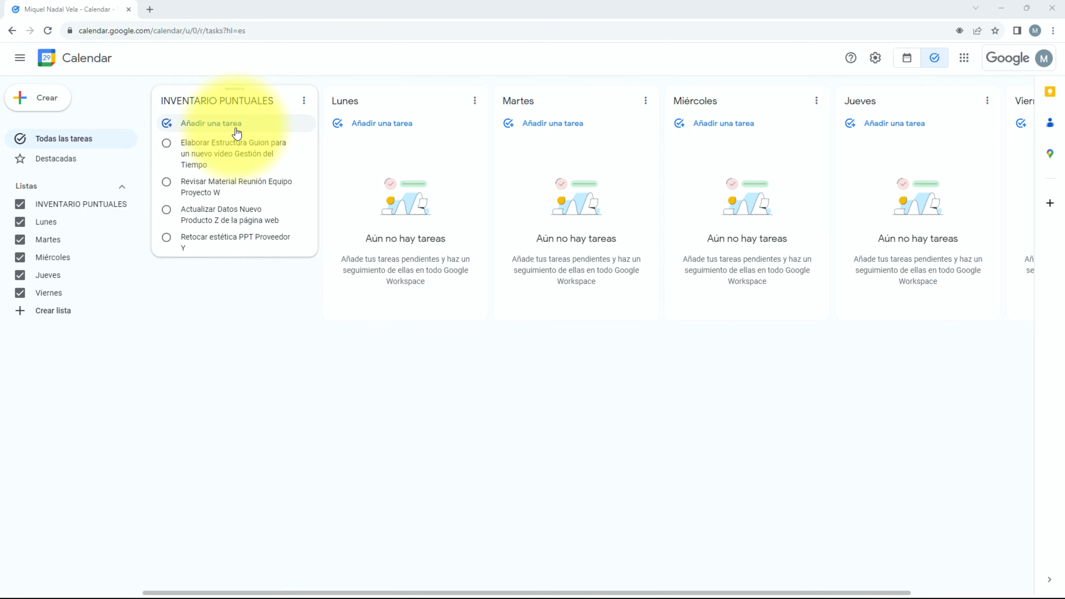
Add seven tasks, each titled "Tarea", at the start of the INVENTARIO PUNTUALES list.
left_click(236, 130)
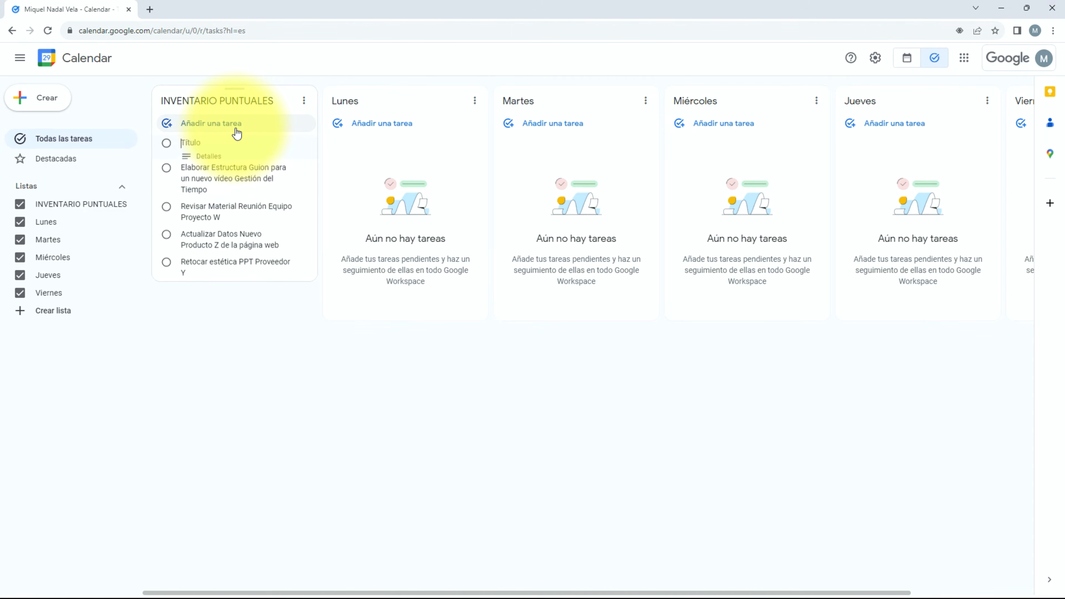
type("Tarea")
key("Return")
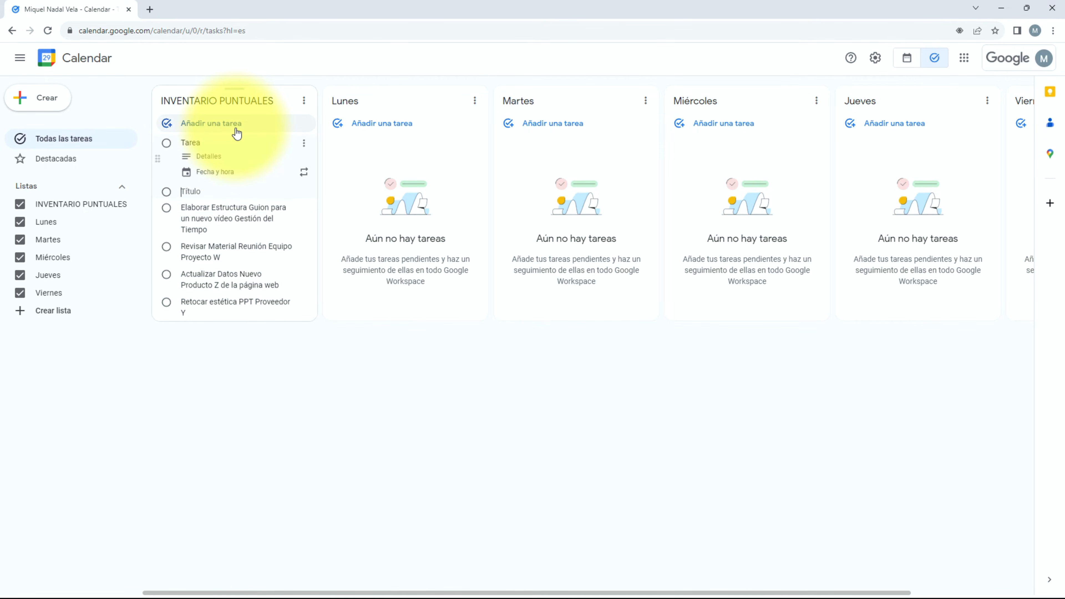
type("Tarea")
key("Return")
type("Tarea")
key("Return")
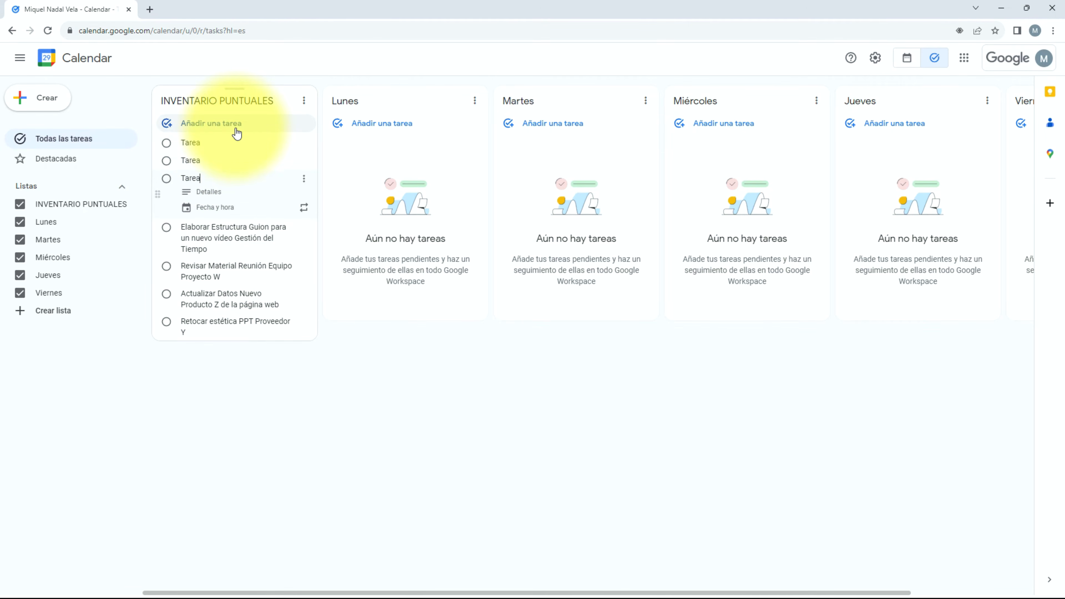
type("Tarre")
key("BackSpace")
key("BackSpace")
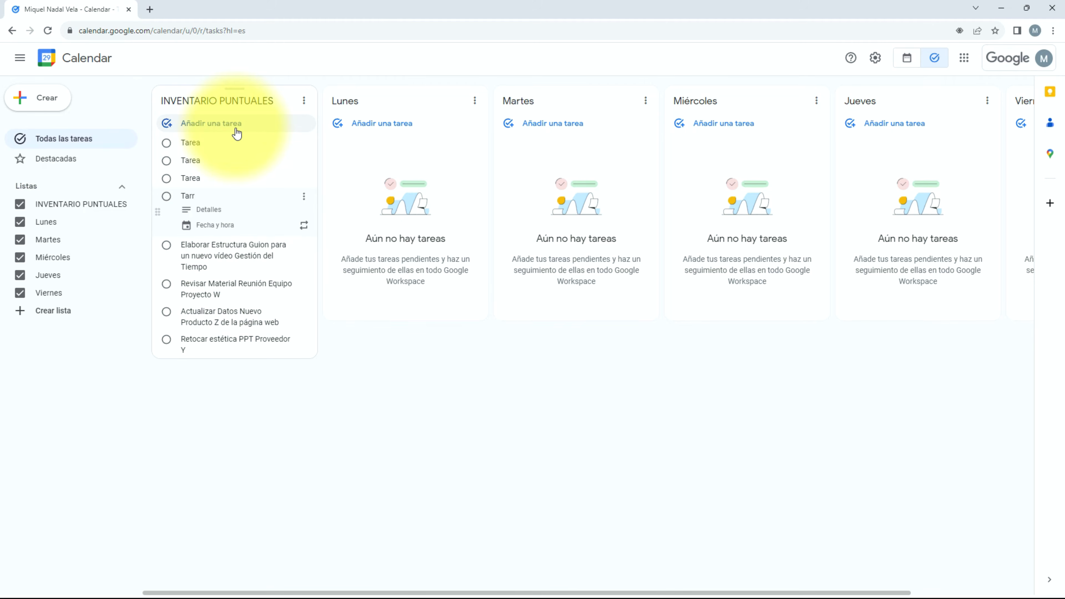
type("ea")
key("Return")
type("Tarea")
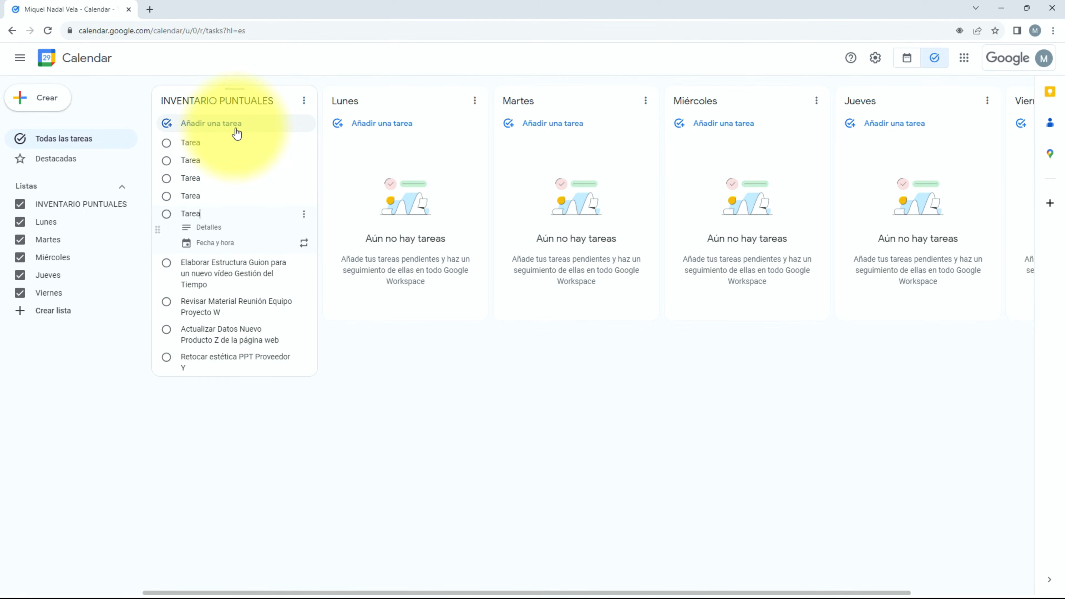
key("Return")
type("Tarea")
key("Return")
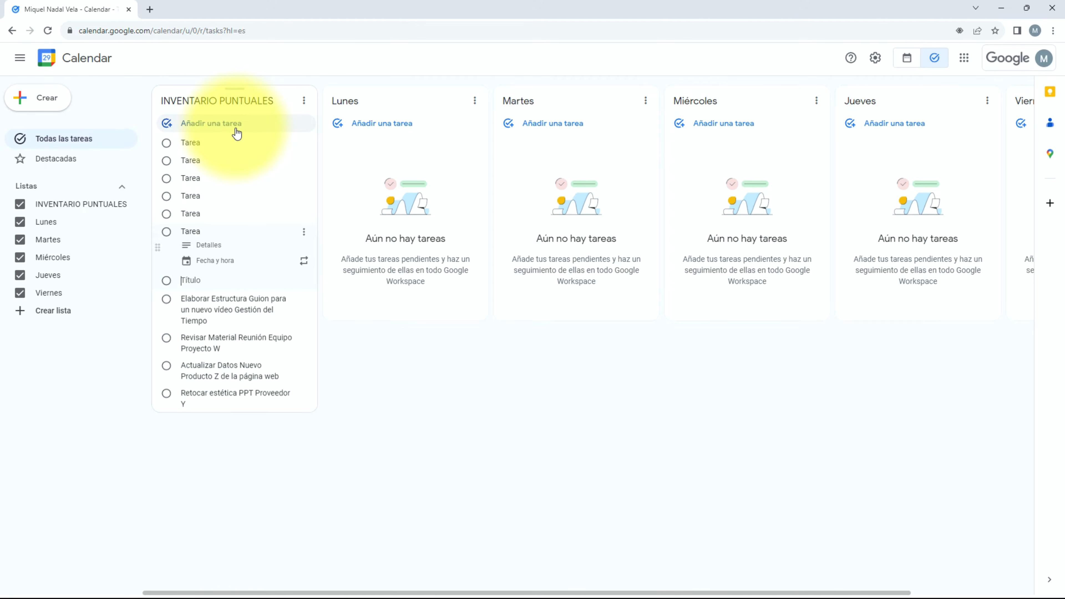
type("Tarea")
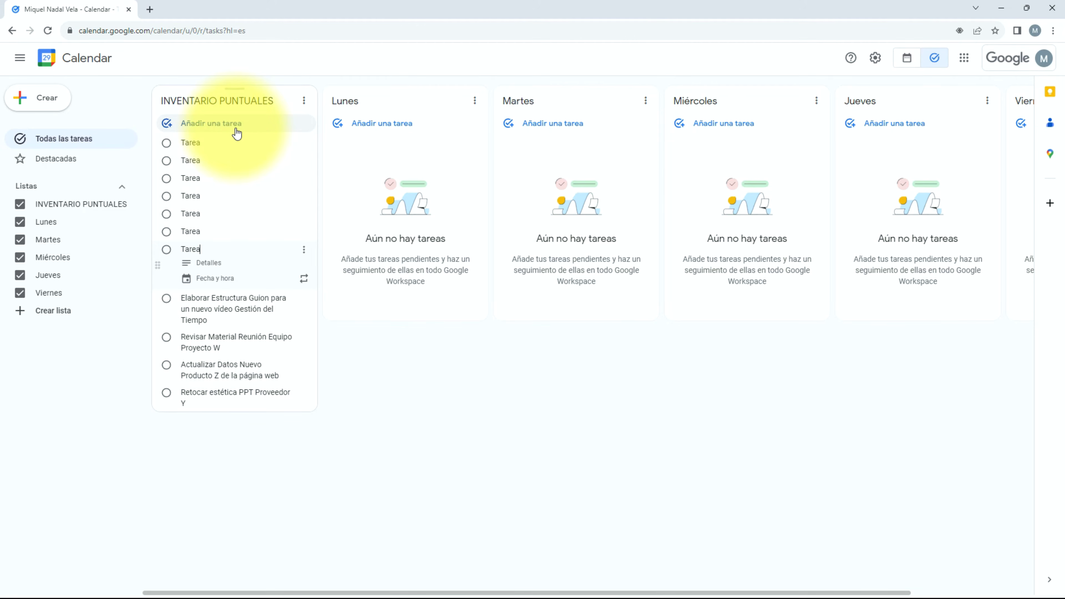
left_click(372, 364)
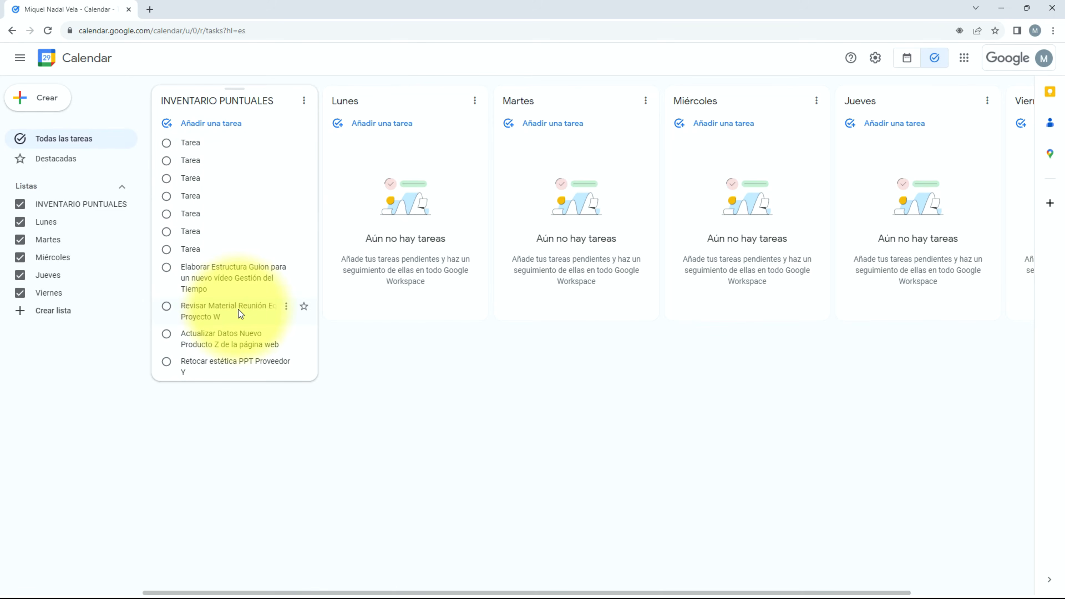
Move the Elaborar Estructura, Revisar Material, Actualizar Datos and Retocar estética tasks, in that order, above all the Tarea entries in INVENTARIO PUNTUALES.
left_click_drag(201, 285, 214, 155)
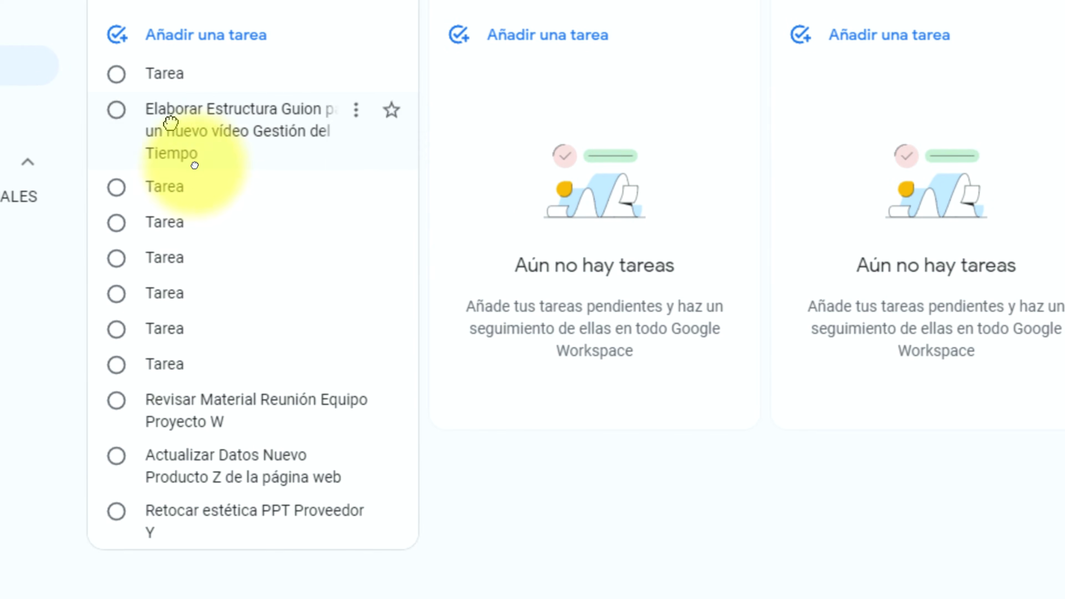
left_click_drag(171, 122, 200, 75)
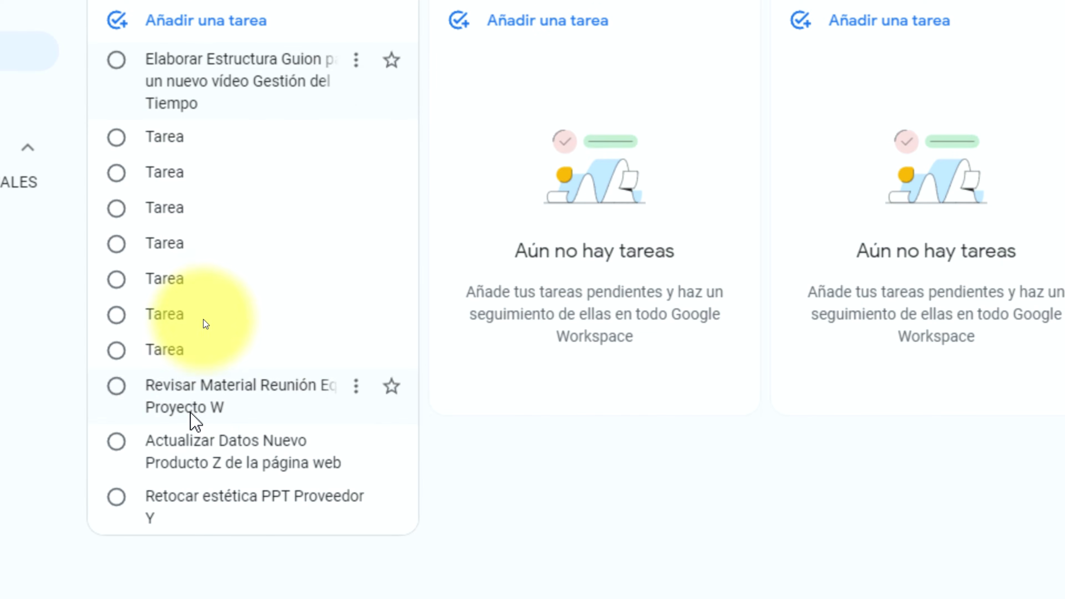
left_click_drag(195, 421, 230, 139)
left_click_drag(202, 463, 244, 191)
left_click_drag(214, 519, 235, 252)
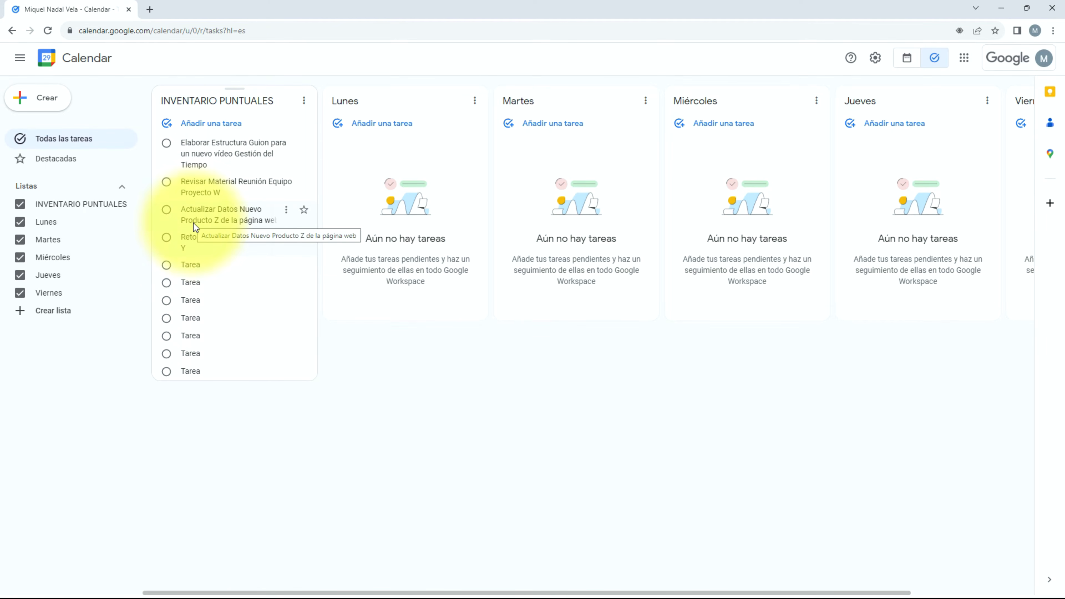
mouse_move(197, 265)
left_mouse_down()
mouse_move(380, 226)
mouse_move(408, 206)
mouse_move(606, 209)
mouse_move(845, 190)
mouse_move(597, 176)
mouse_move(235, 256)
mouse_move(209, 231)
mouse_move(198, 257)
left_mouse_up()
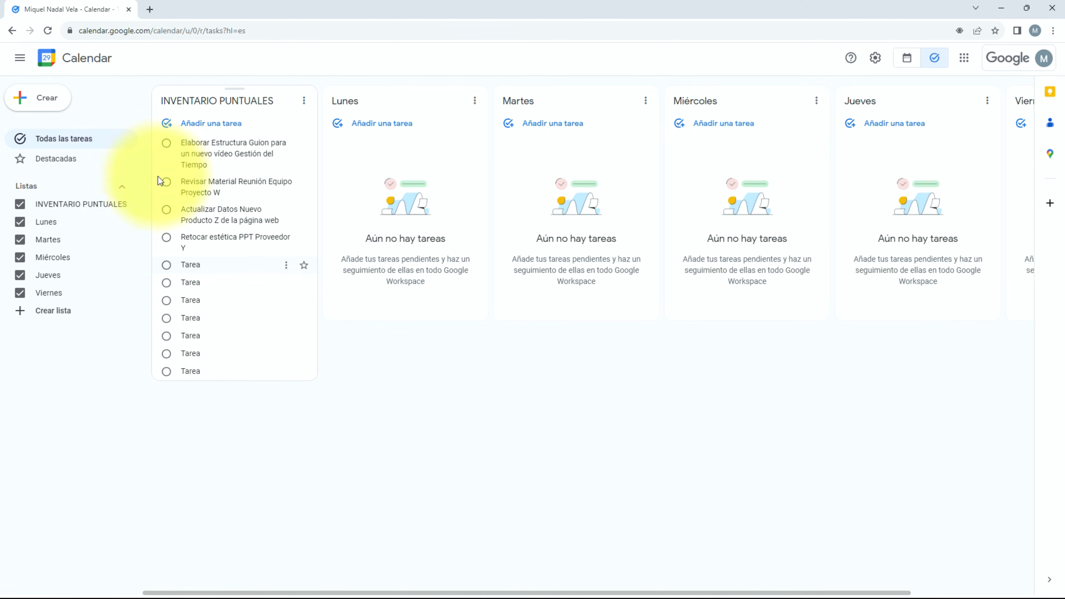
Add a separator task titled "⬆ SEMANA EN CURSO ⬆" to INVENTARIO PUNTUALES and place it directly below the Retocar estética PPT Proveedor Y task.
left_click(210, 127)
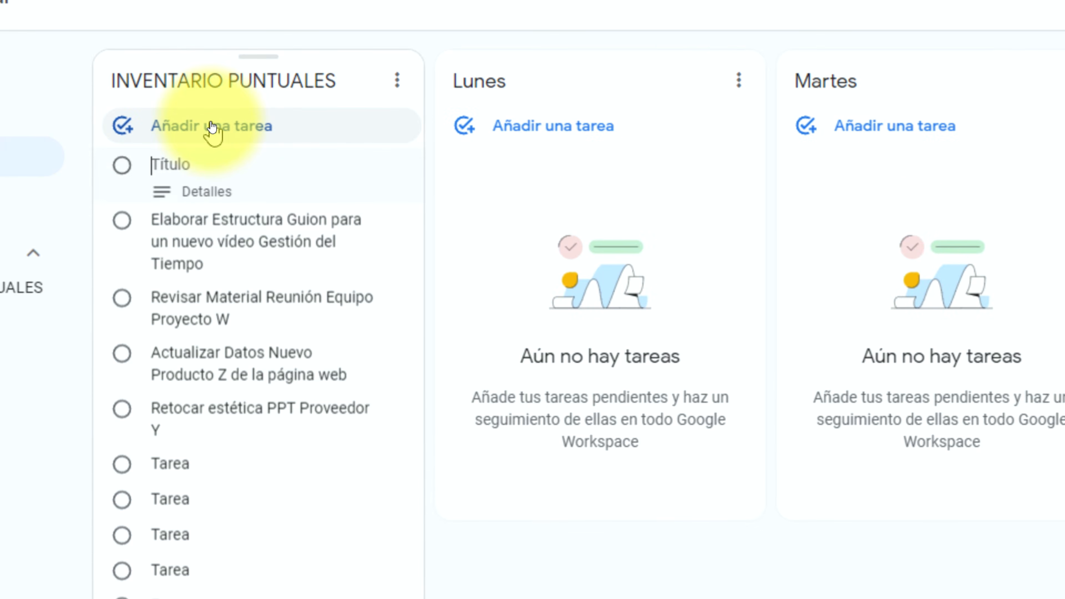
type("⬆ SEMANA EN CURSO ⬆")
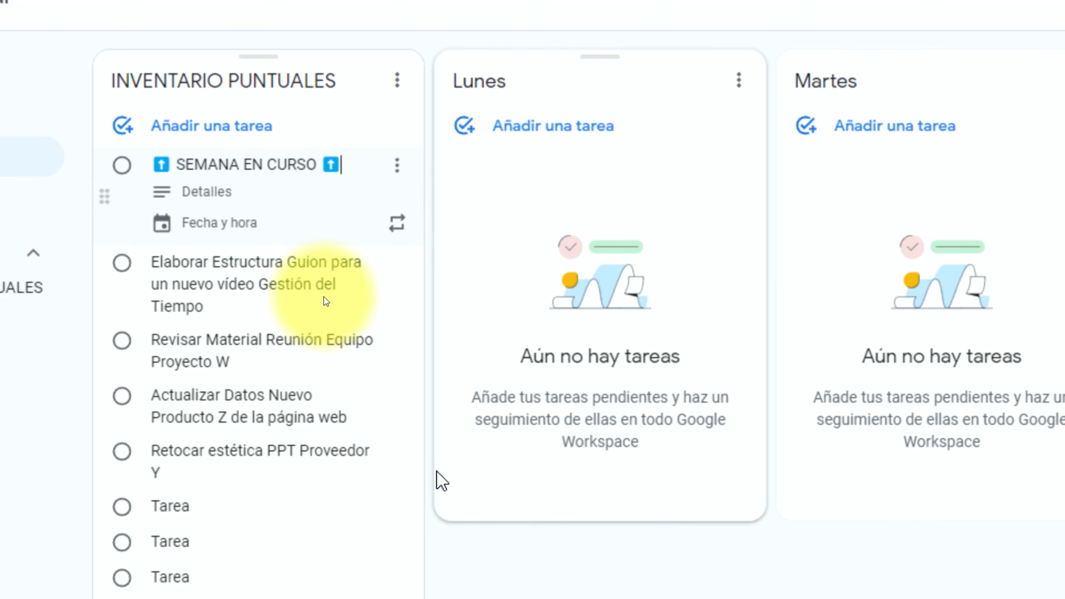
left_click(435, 459)
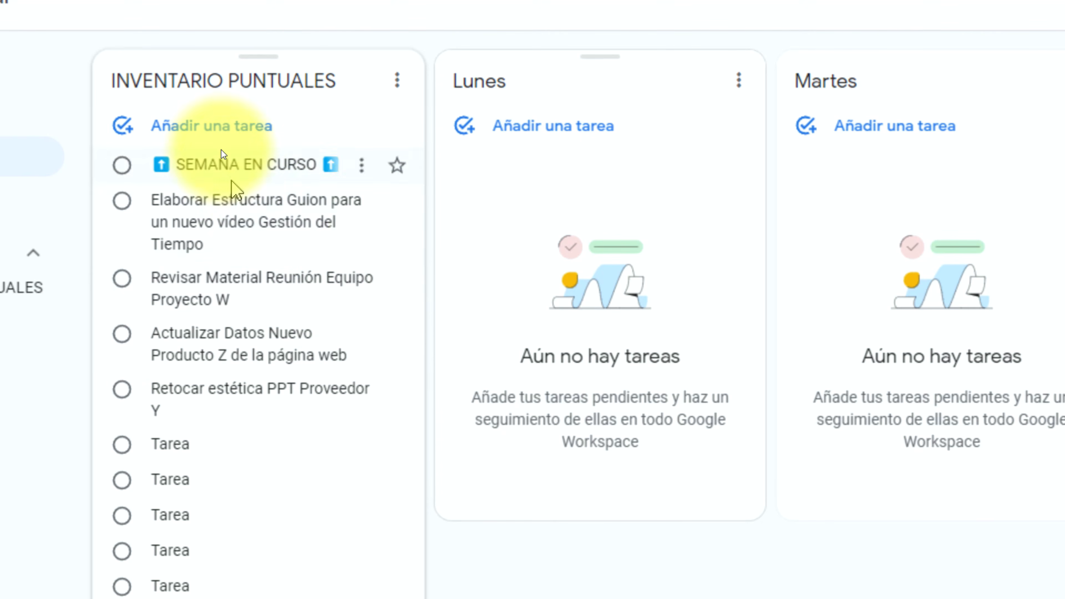
left_click_drag(222, 170, 218, 402)
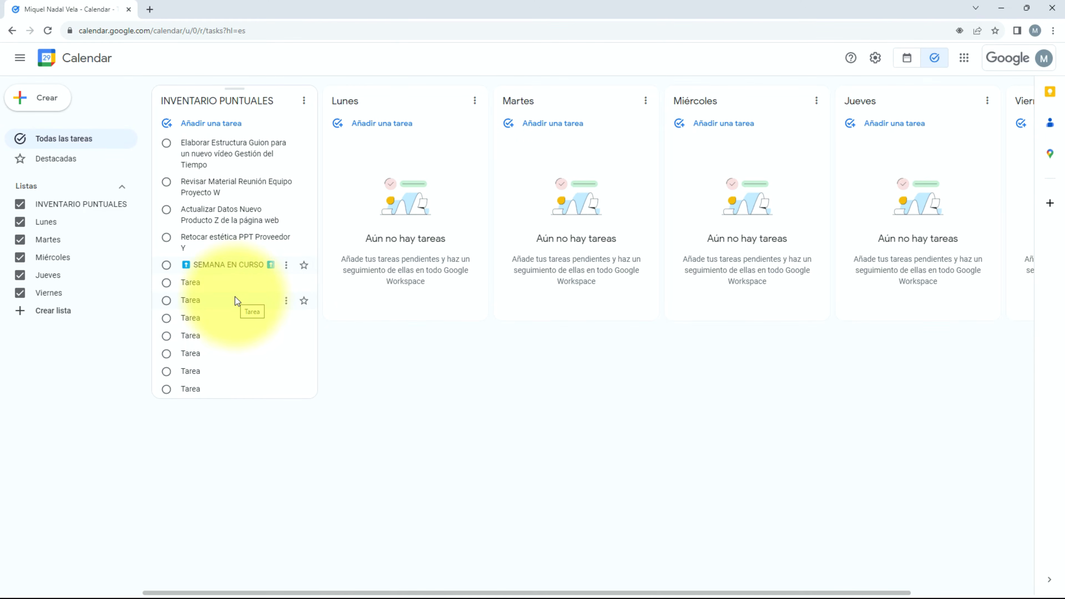
Set the date of the second Tarea below the SEMANA EN CURSO separator to 30 November.
double_click(235, 298)
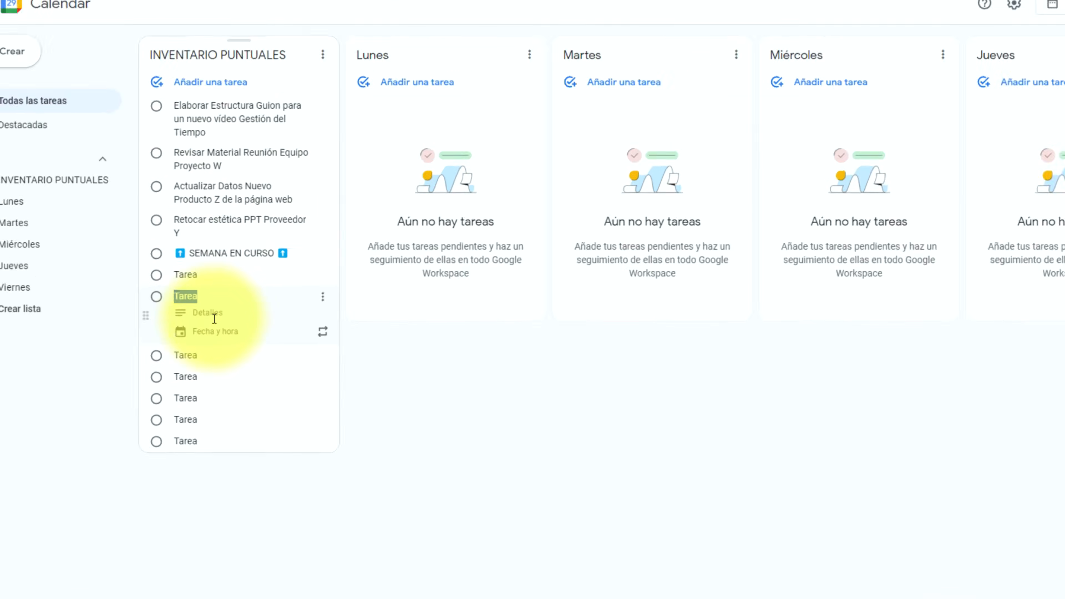
left_click(212, 331)
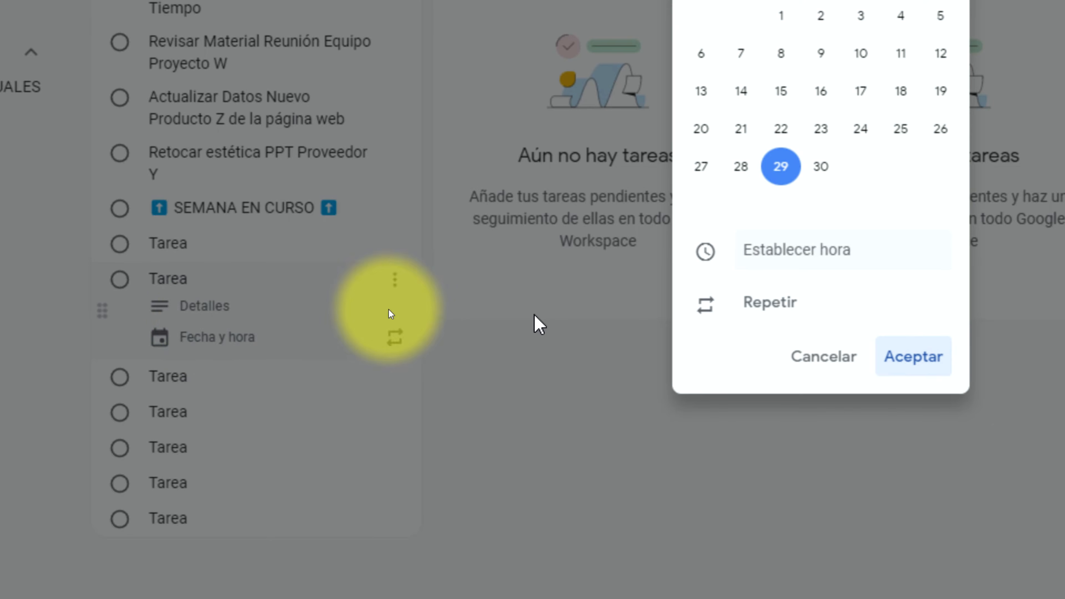
left_click(822, 170)
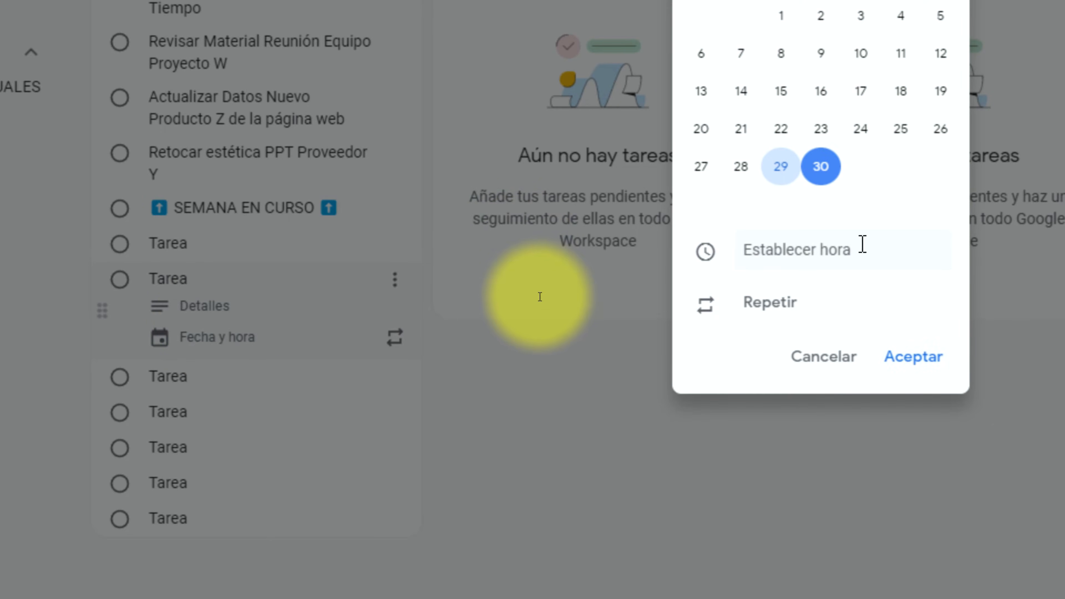
left_click(892, 356)
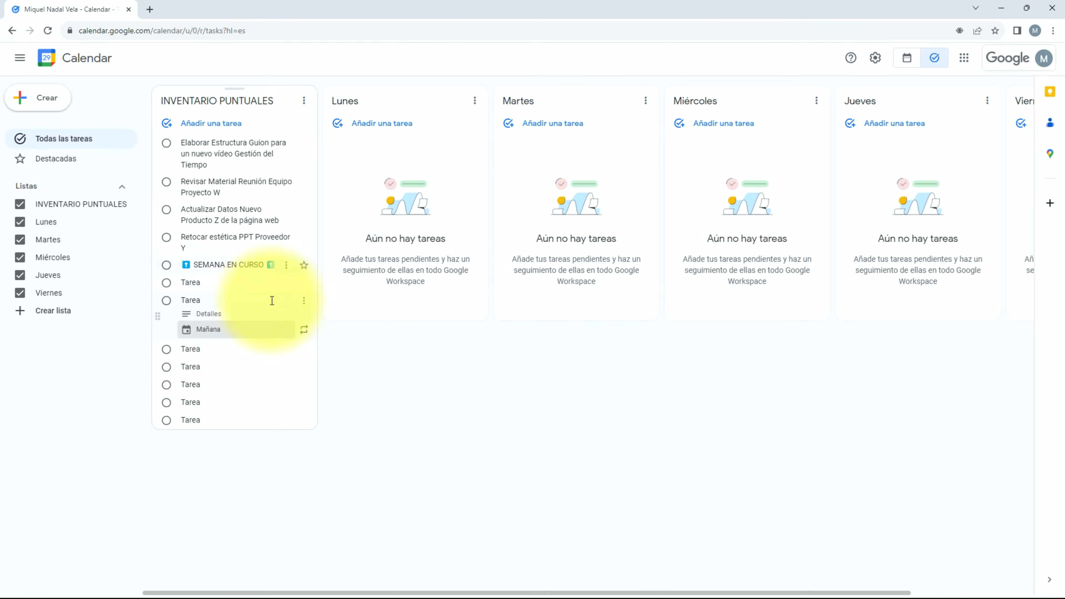
left_click(345, 354)
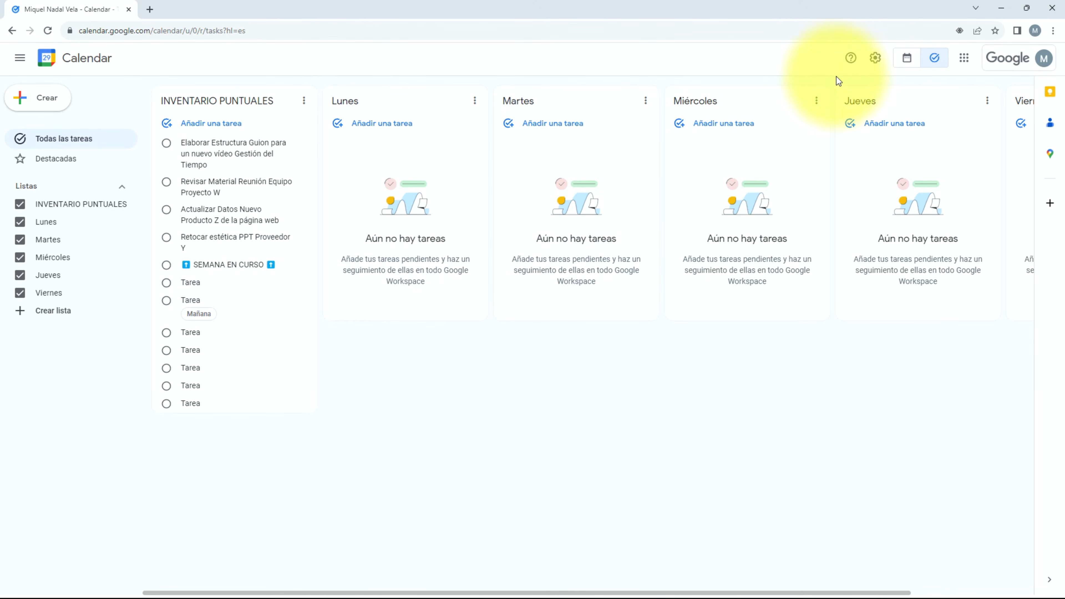
Check the dated task in the weekly calendar on Thursday 30 and return to the task lists.
left_click(899, 62)
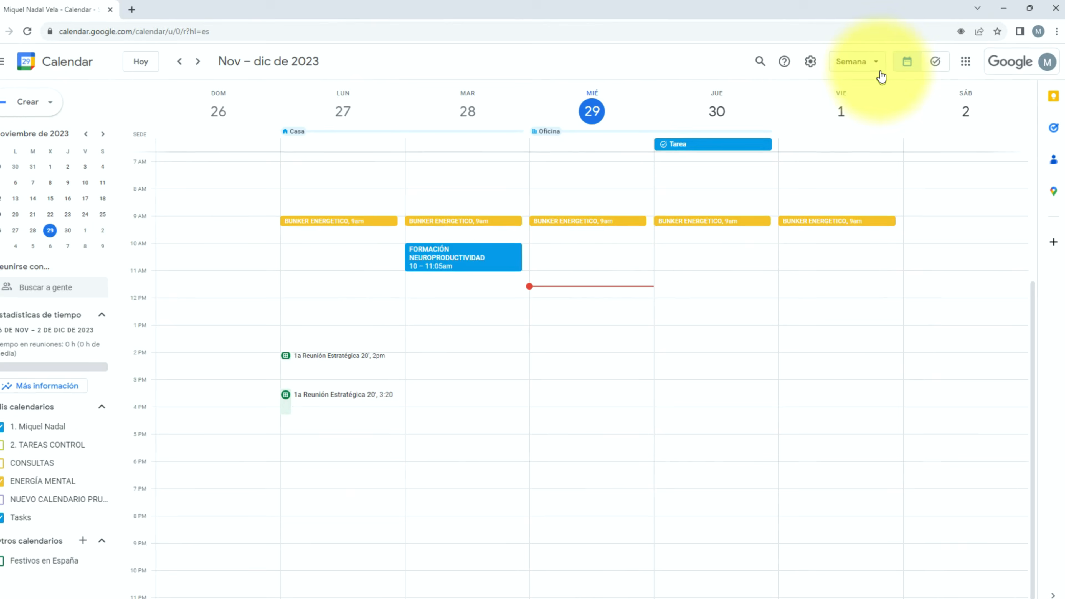
mouse_move(813, 122)
left_mouse_down()
mouse_move(677, 100)
mouse_move(803, 195)
mouse_move(776, 92)
left_mouse_up()
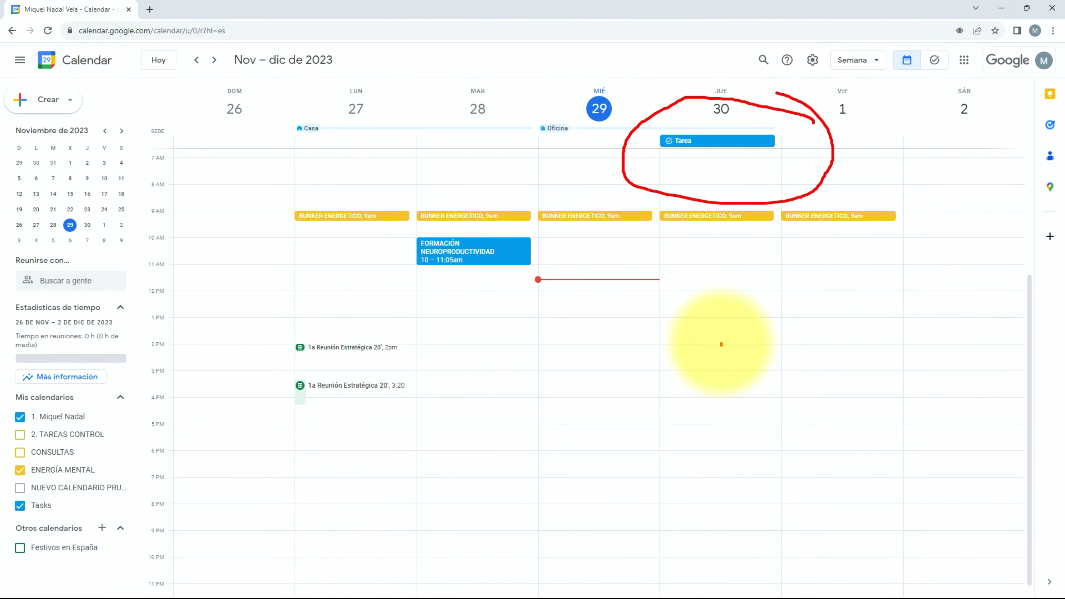
mouse_move(720, 345)
left_mouse_down()
mouse_move(701, 161)
mouse_move(719, 181)
left_mouse_up()
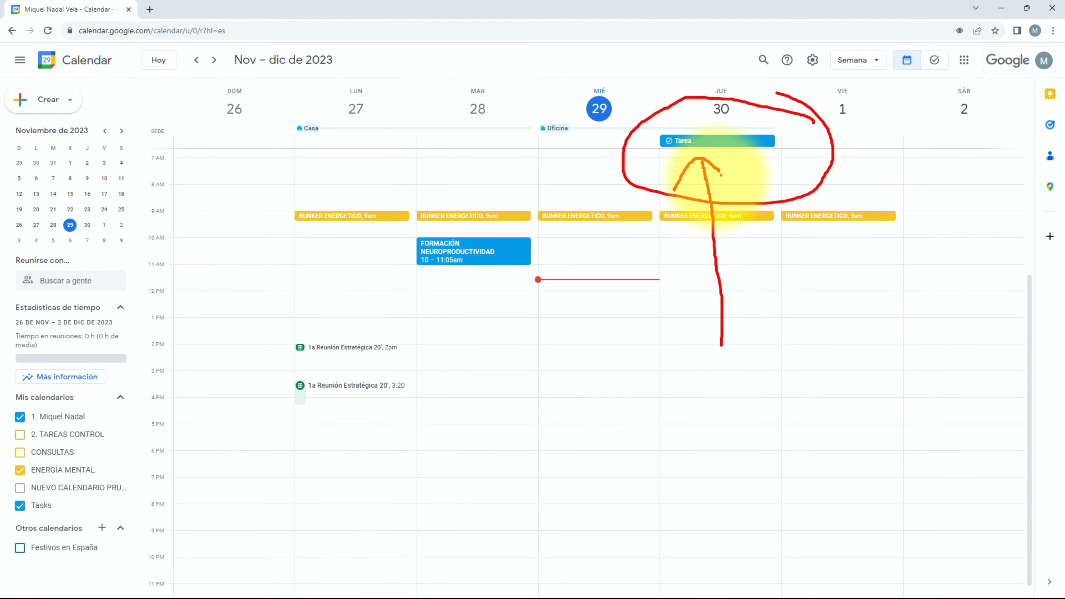
key("Escape")
left_click(934, 60)
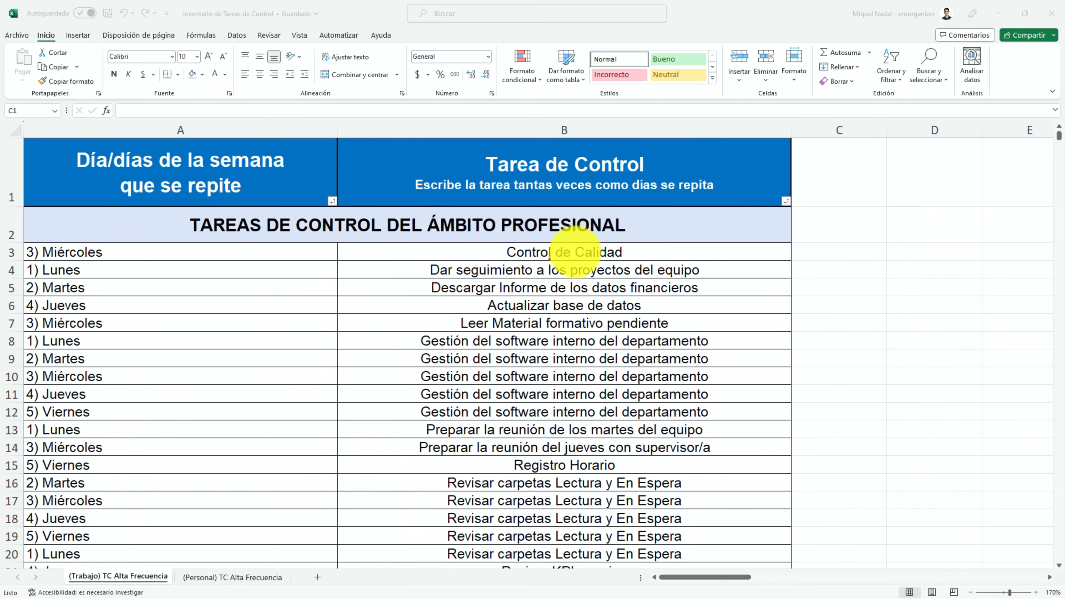
mouse_move(637, 189)
left_mouse_down()
mouse_move(203, 226)
mouse_move(506, 98)
left_mouse_up()
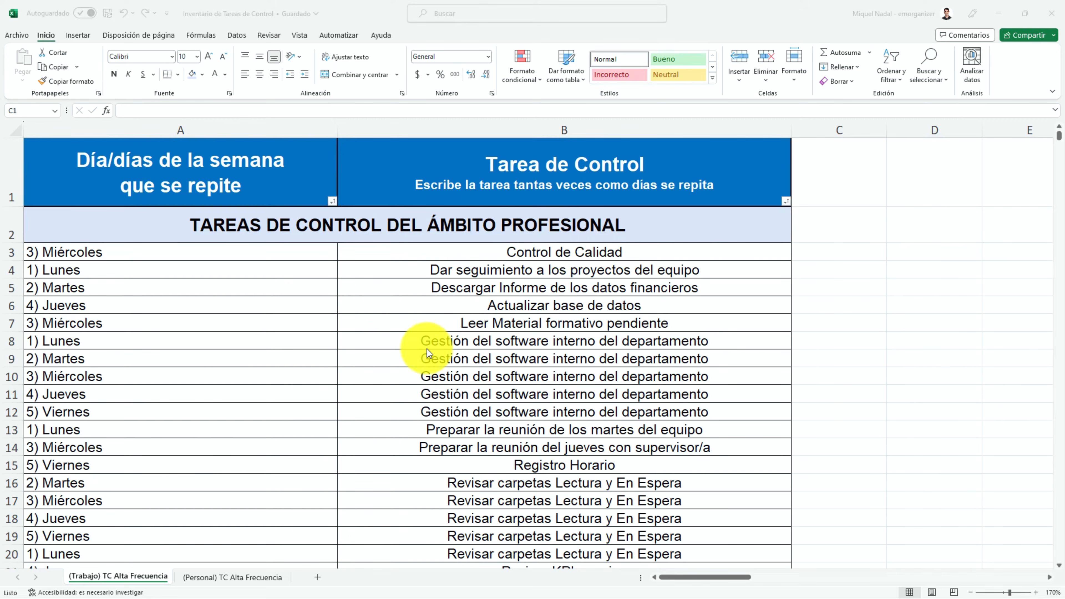
mouse_move(356, 128)
left_mouse_down()
mouse_move(290, 90)
mouse_move(45, 175)
mouse_move(185, 220)
mouse_move(340, 174)
mouse_move(312, 90)
left_mouse_up()
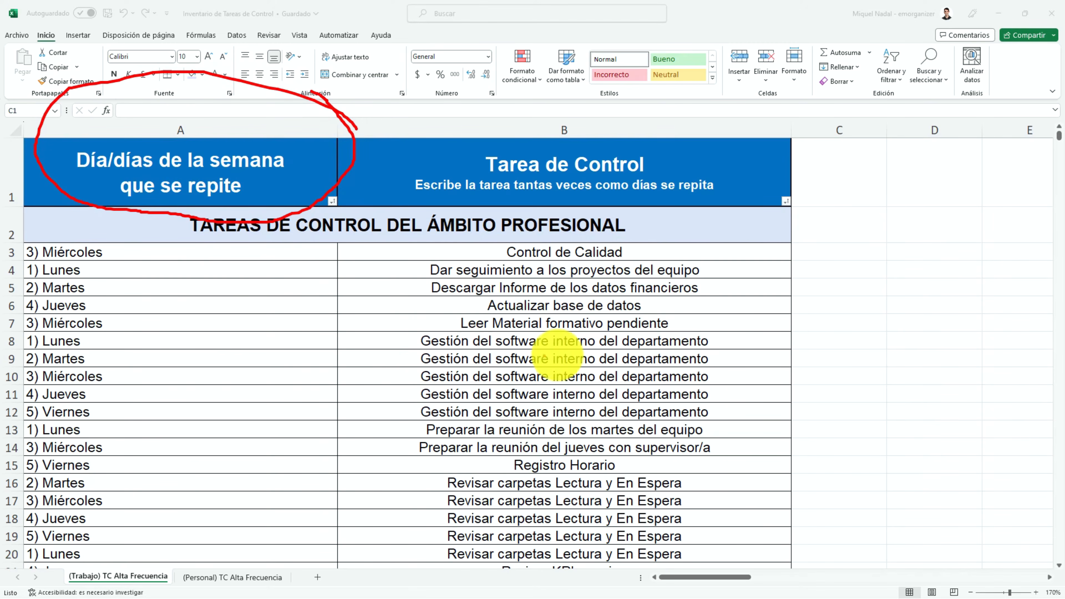
Review the repeat days and control tasks on the (Trabajo) TC Alta Frecuencia sheet through its last filled row.
mouse_move(846, 171)
left_mouse_down()
mouse_move(689, 76)
mouse_move(458, 76)
mouse_move(353, 168)
mouse_move(515, 264)
mouse_move(855, 222)
mouse_move(781, 71)
left_mouse_up()
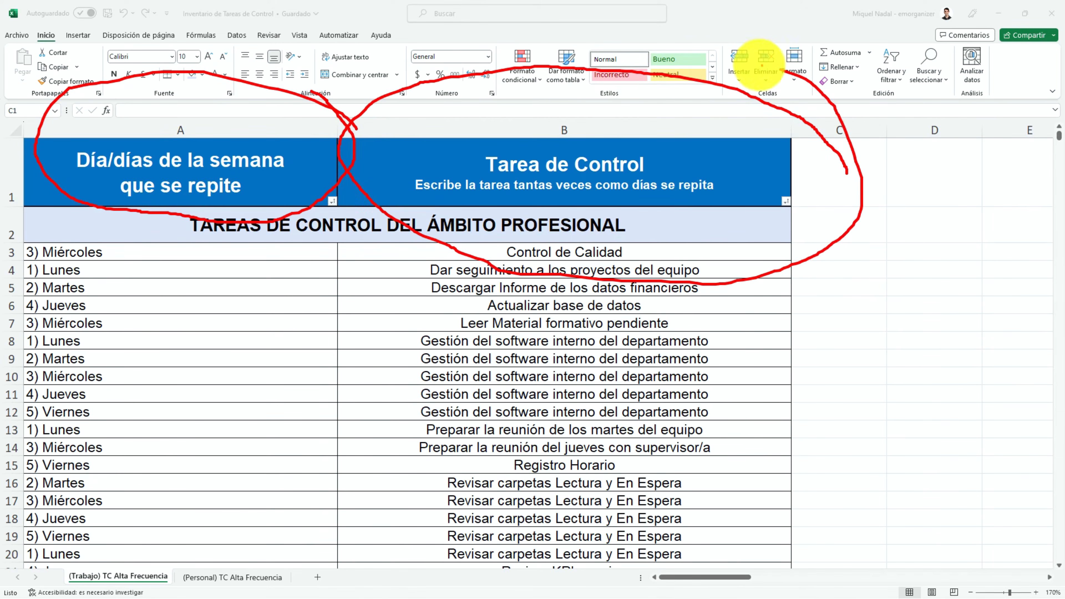
key("Escape")
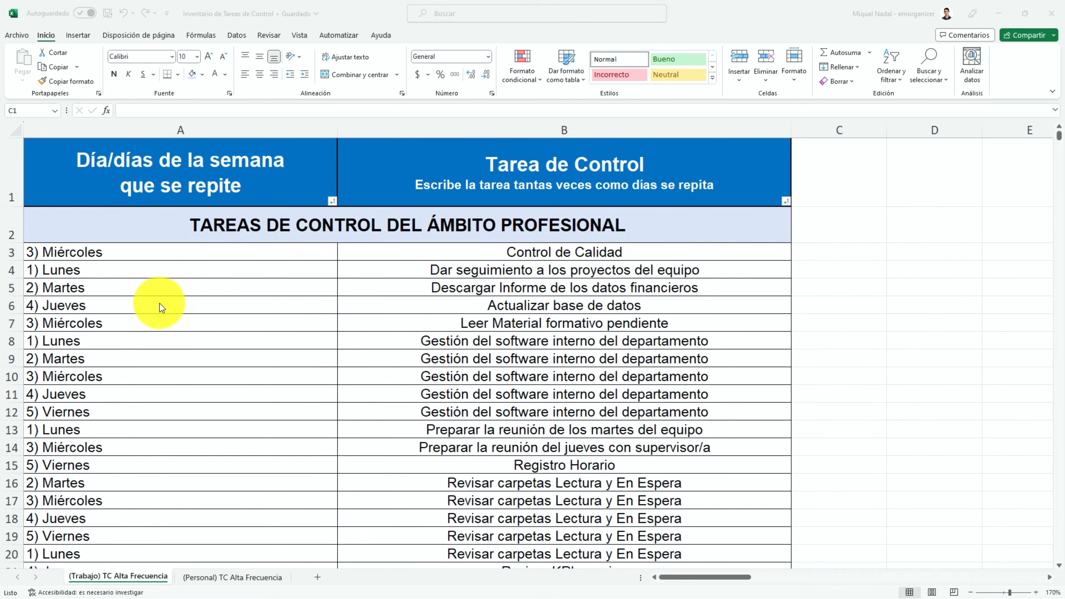
left_click(112, 249)
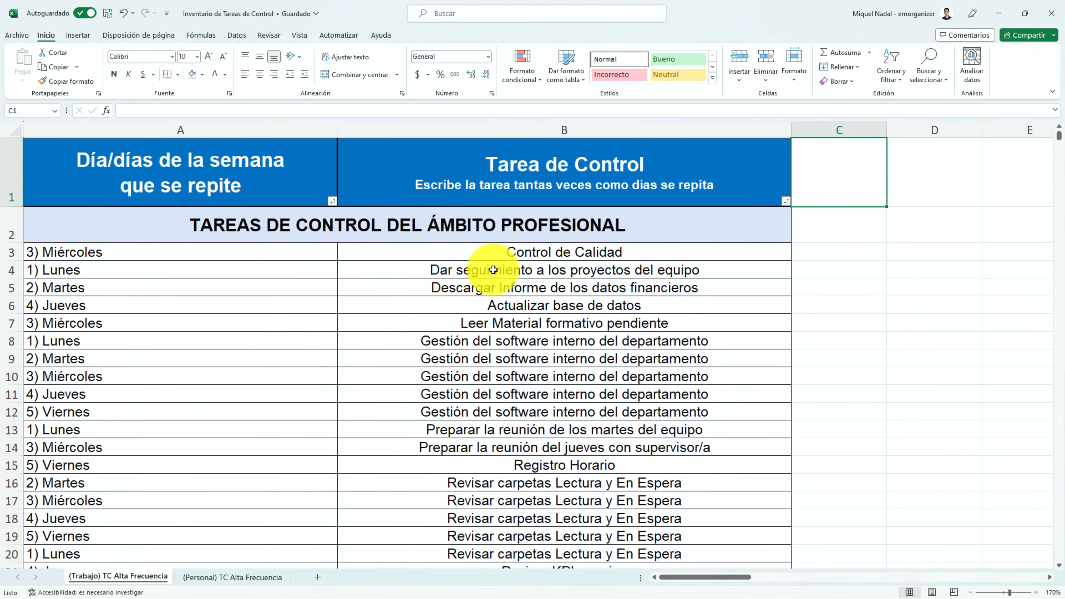
left_click(545, 254)
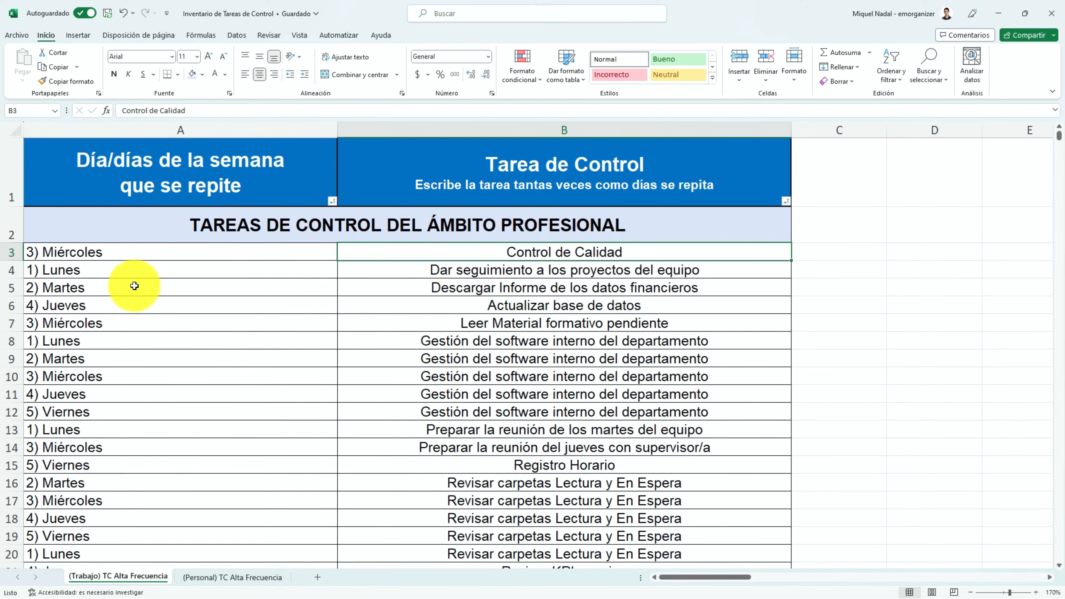
left_click(443, 312)
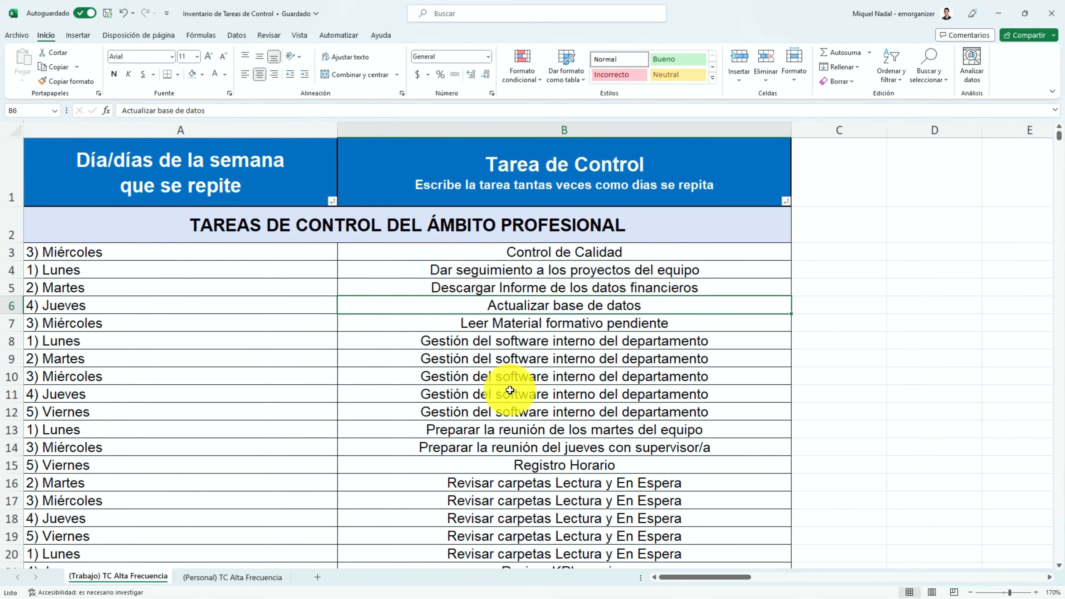
left_click(539, 376)
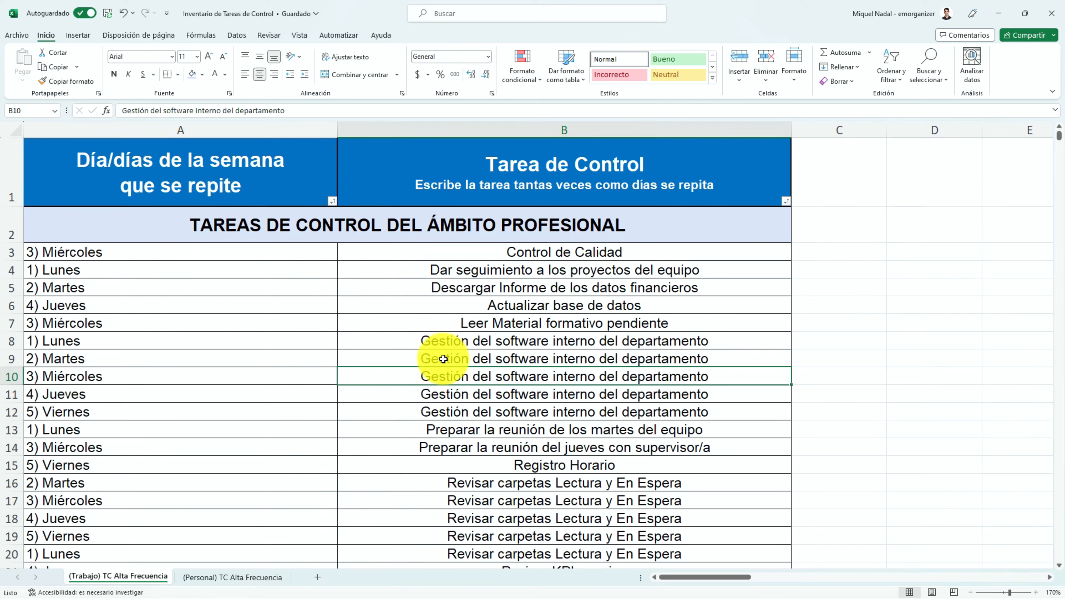
scroll(440, 359, "down", 1)
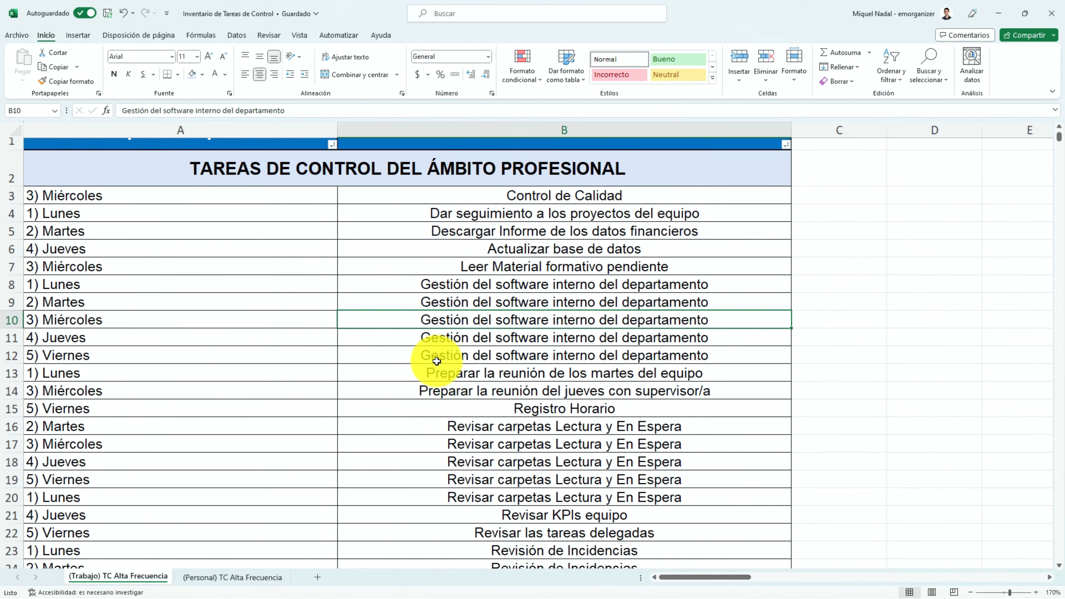
scroll(436, 364, "down", 1)
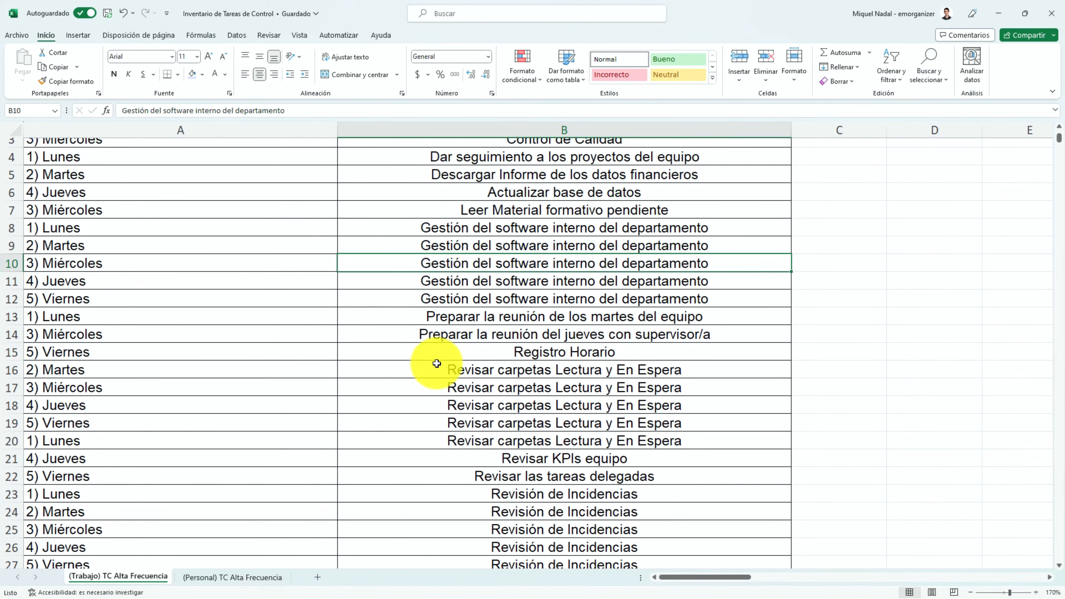
scroll(444, 373, "down", 1)
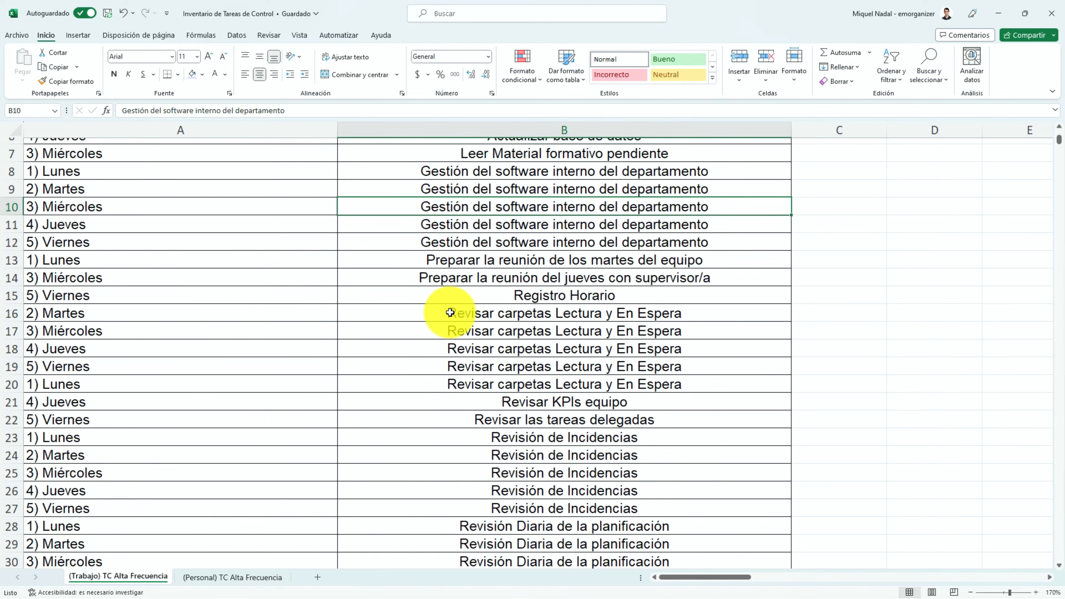
scroll(455, 318, "down", 1)
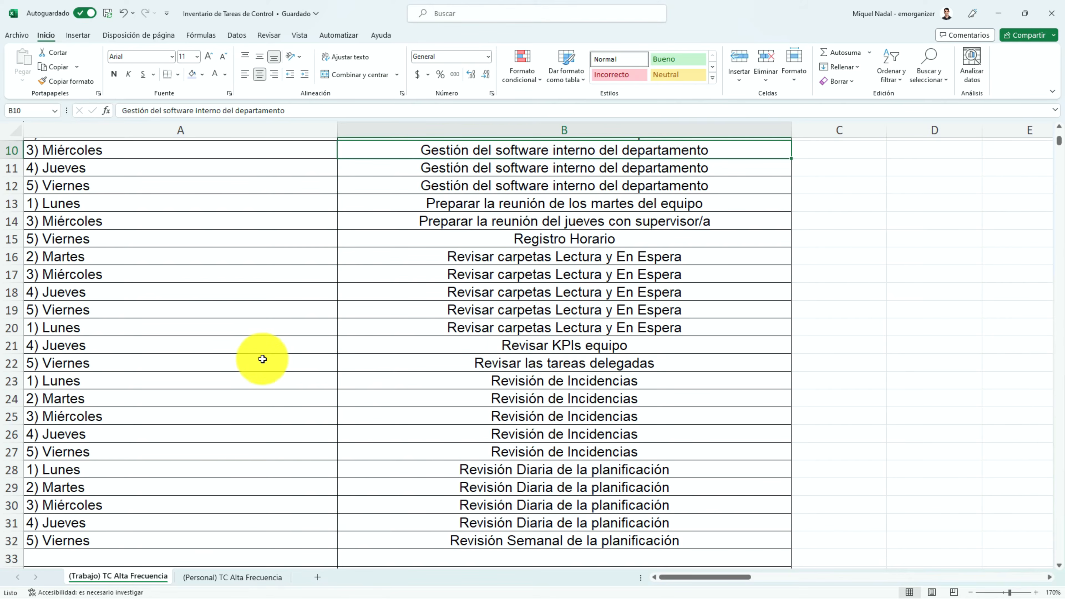
scroll(276, 356, "down", 2)
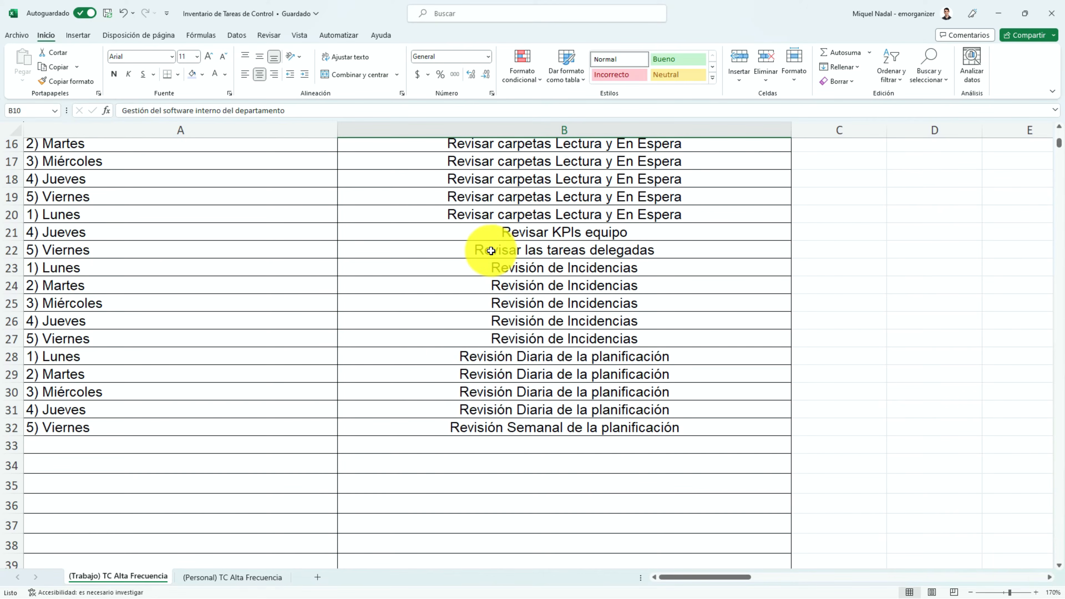
Review the personal control tasks and their weekdays on the (Personal) TC Alta Frecuencia sheet through the last filled row.
left_click(232, 577)
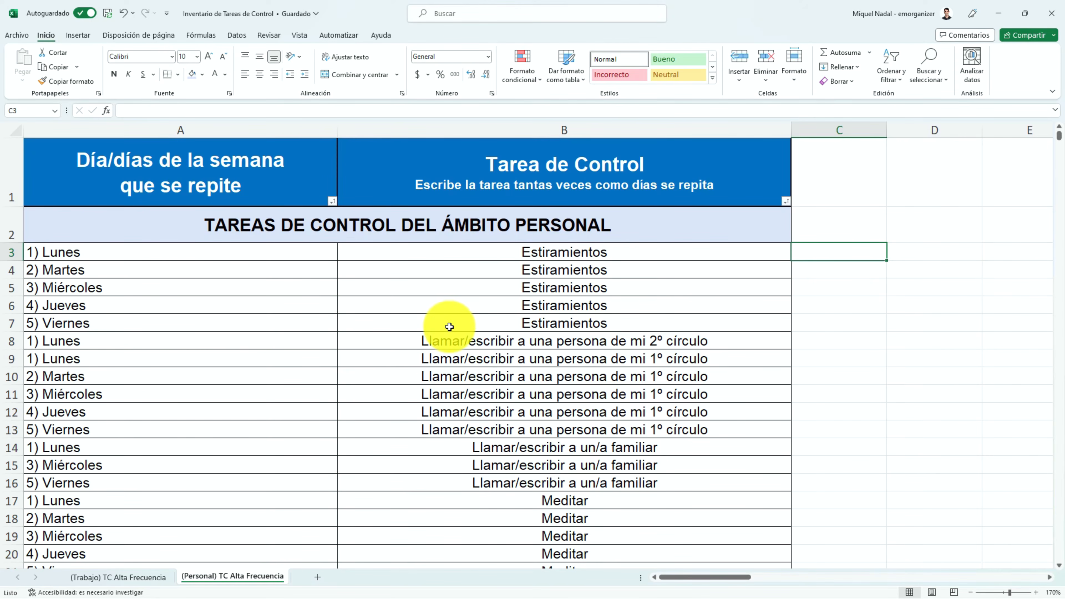
scroll(419, 319, "down", 1)
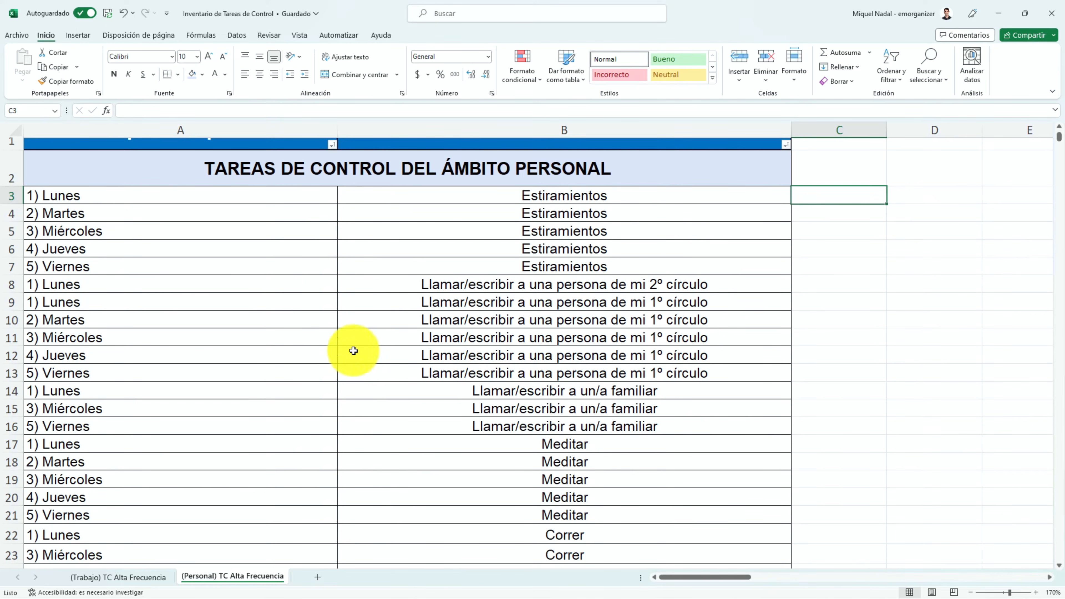
scroll(354, 351, "down", 3)
scroll(378, 322, "down", 1)
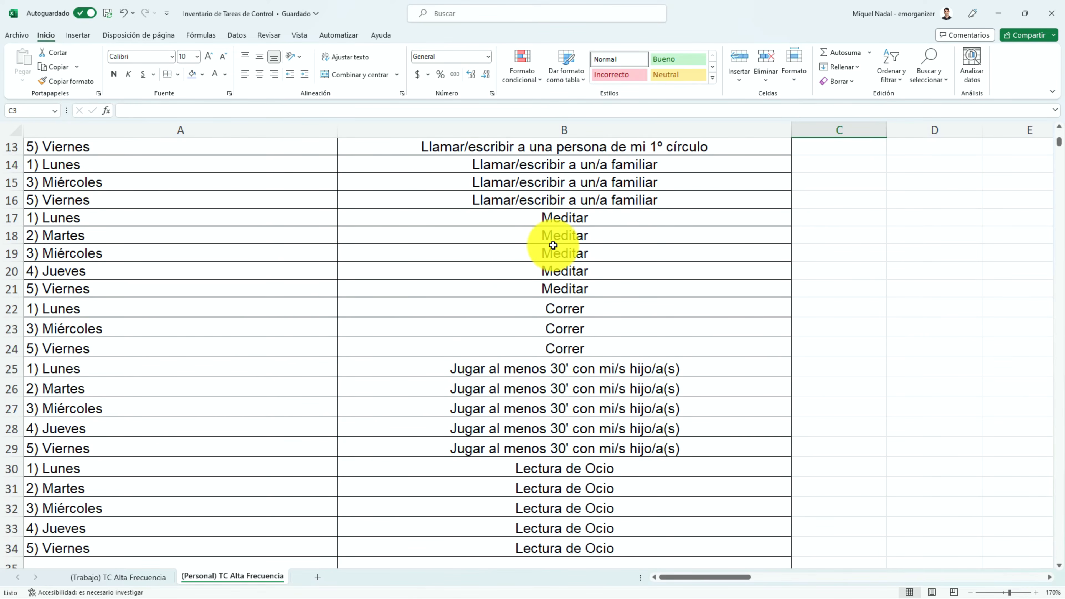
scroll(545, 265, "down", 2)
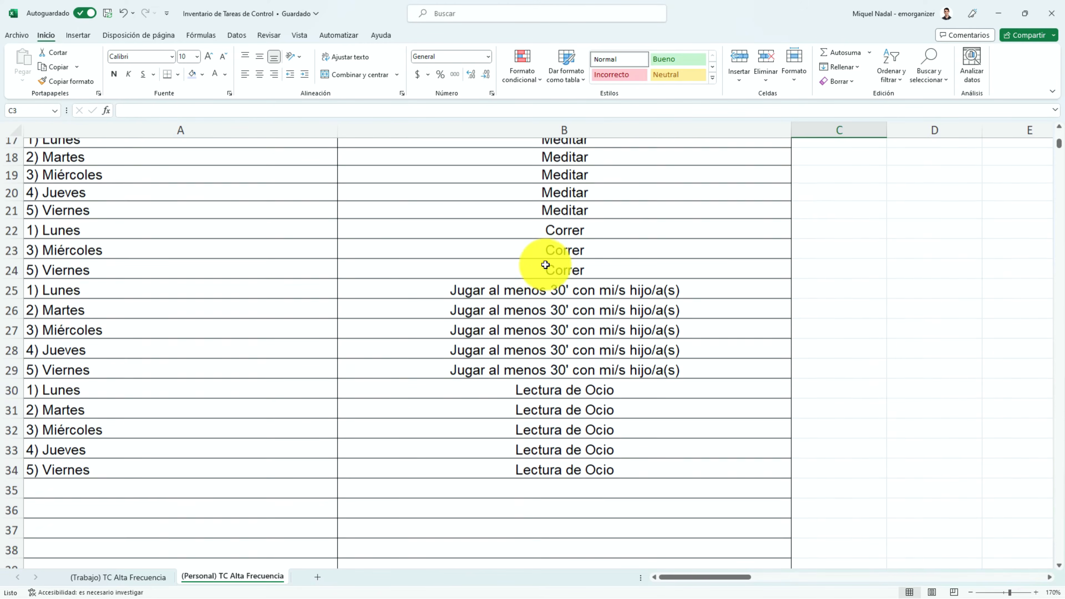
scroll(544, 265, "down", 1)
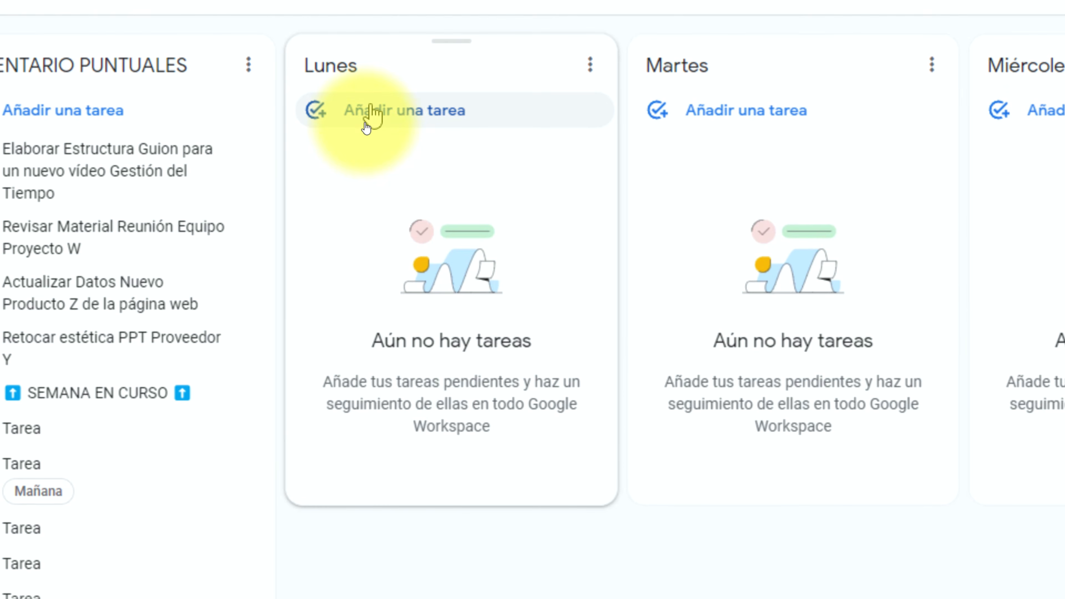
Add a task titled "🔄 TAREAS CONTROL 🔄" to the Lunes list.
left_click(365, 125)
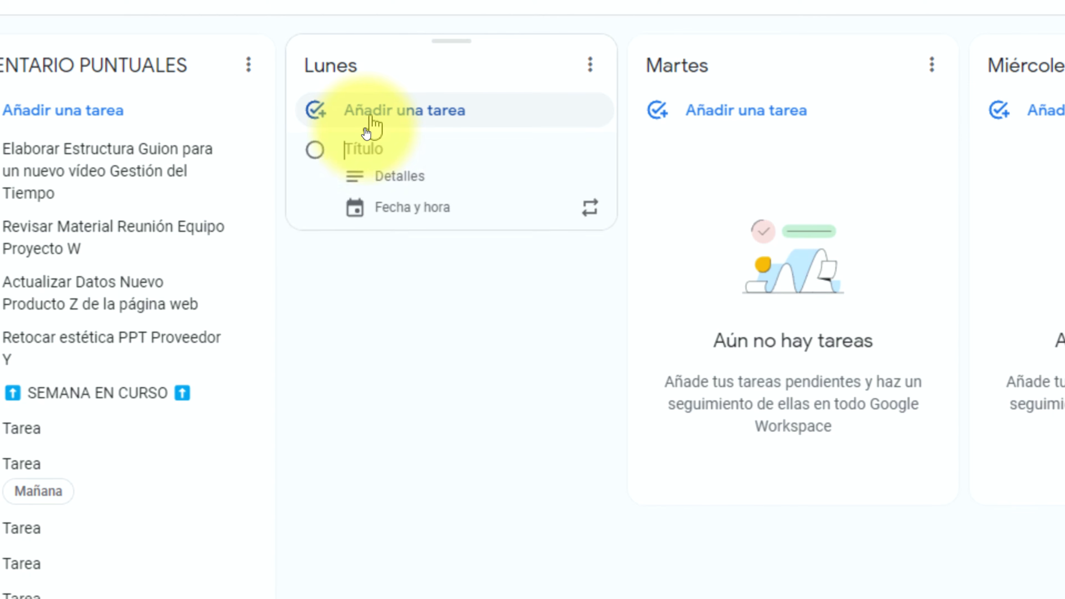
key("Escape")
left_click(366, 128)
type("🔄 TAREAS CONTROL 🔄")
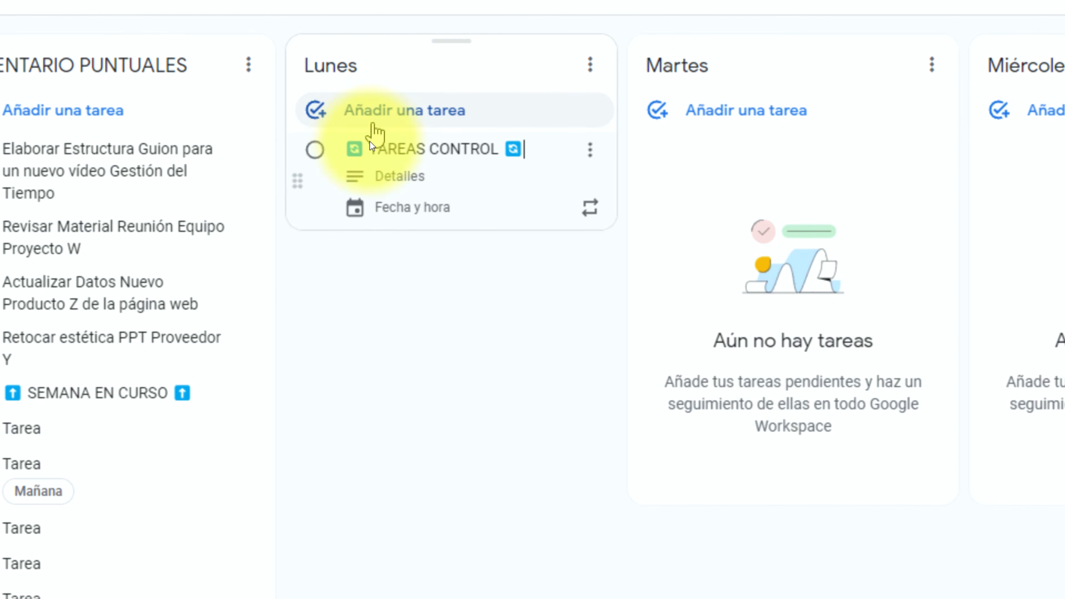
left_click(414, 249)
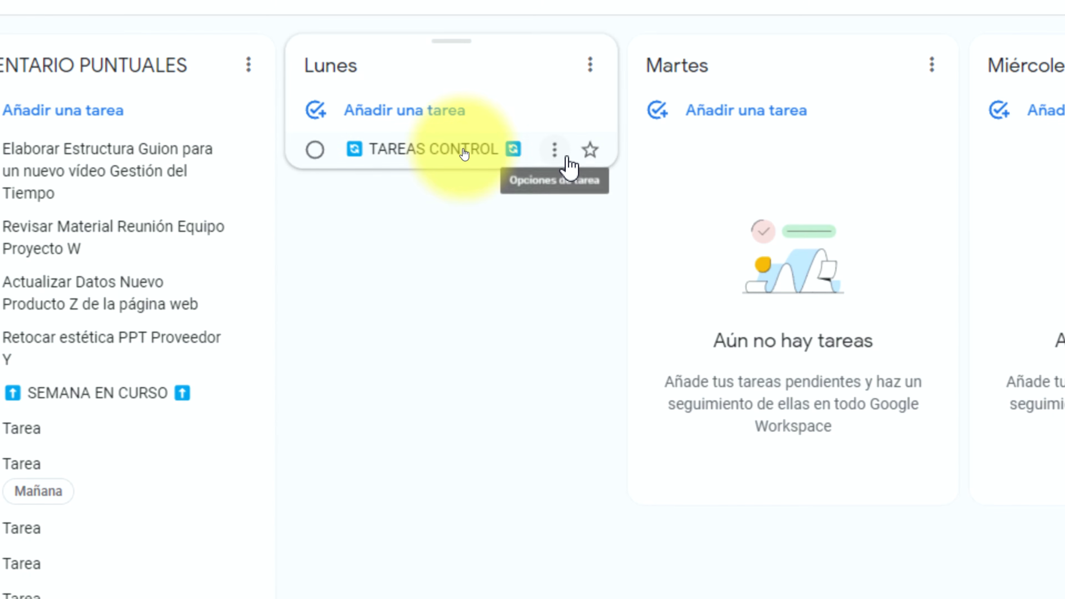
Create a subtask under the TAREAS CONTROL task in the Lunes list.
key("ctrl+2")
mouse_move(560, 134)
left_mouse_down()
mouse_move(544, 163)
mouse_move(563, 134)
left_mouse_up()
key("Escape")
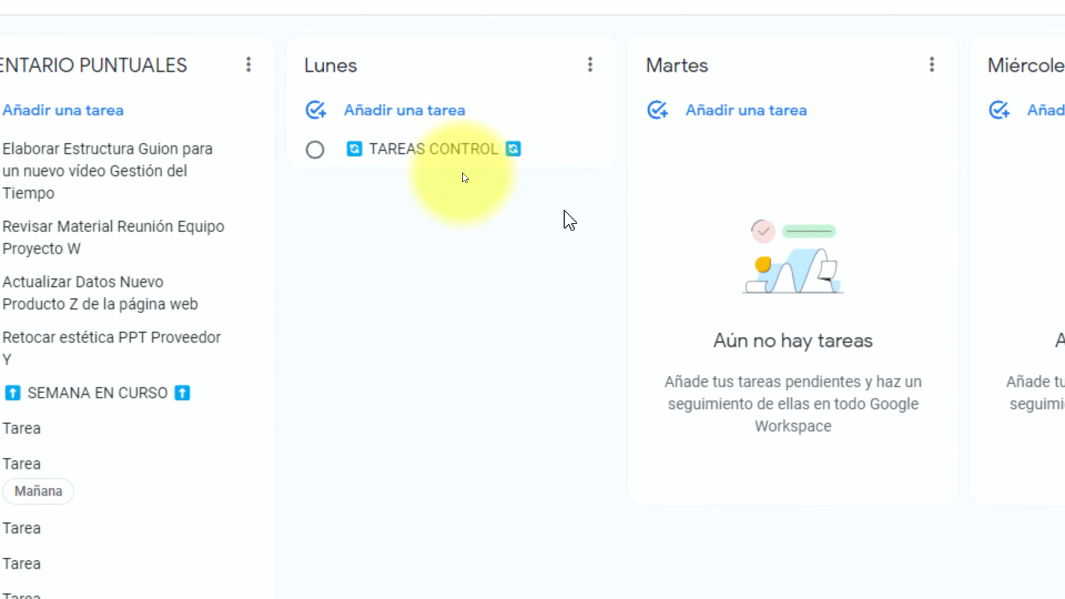
left_click(554, 151)
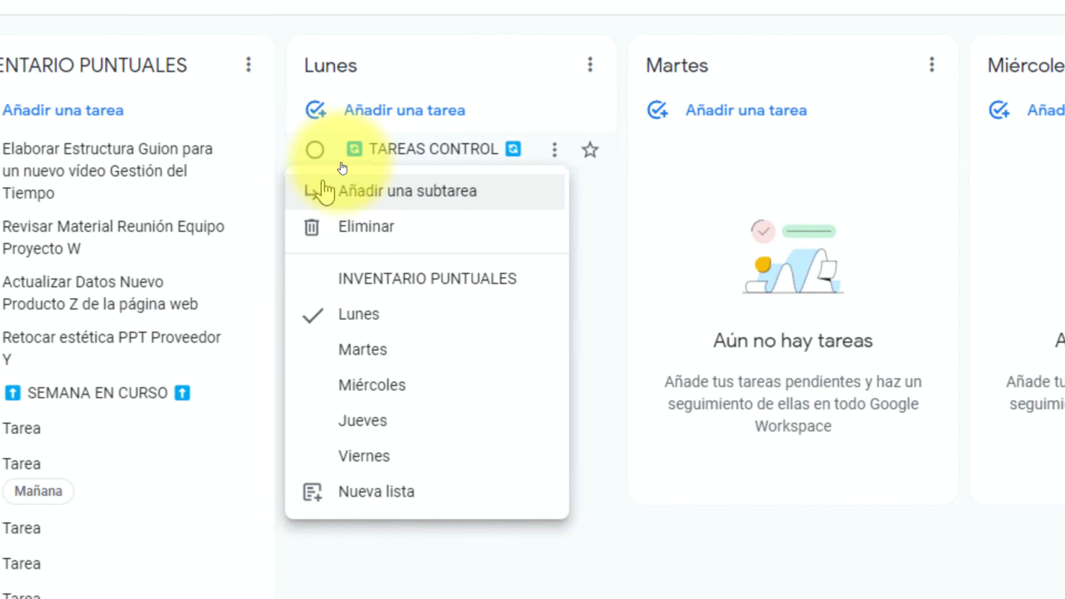
left_click(415, 200)
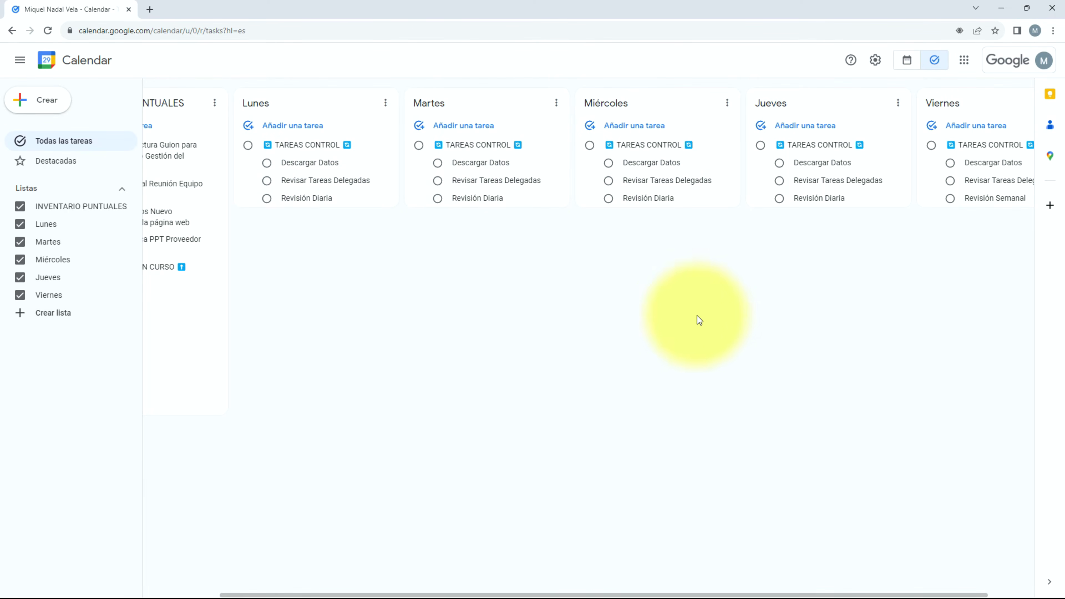
Mark the Descargar Datos, Revisar Tareas Delegadas and Revisión Diaria subtasks in Lunes as completed, and restore them to pending.
left_click_drag(714, 594, 807, 594)
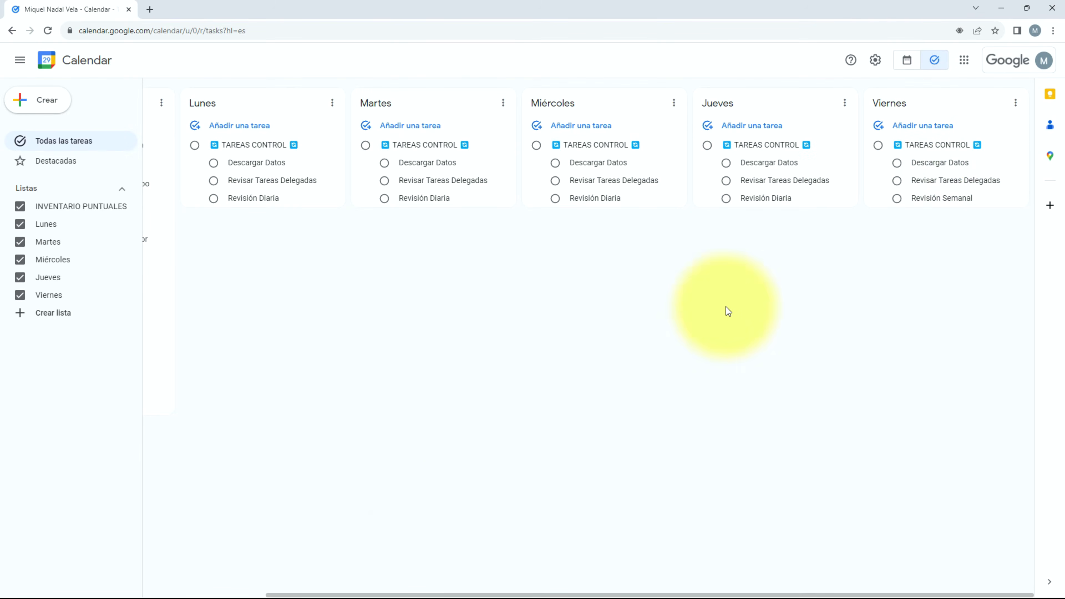
left_click_drag(285, 594, 219, 316)
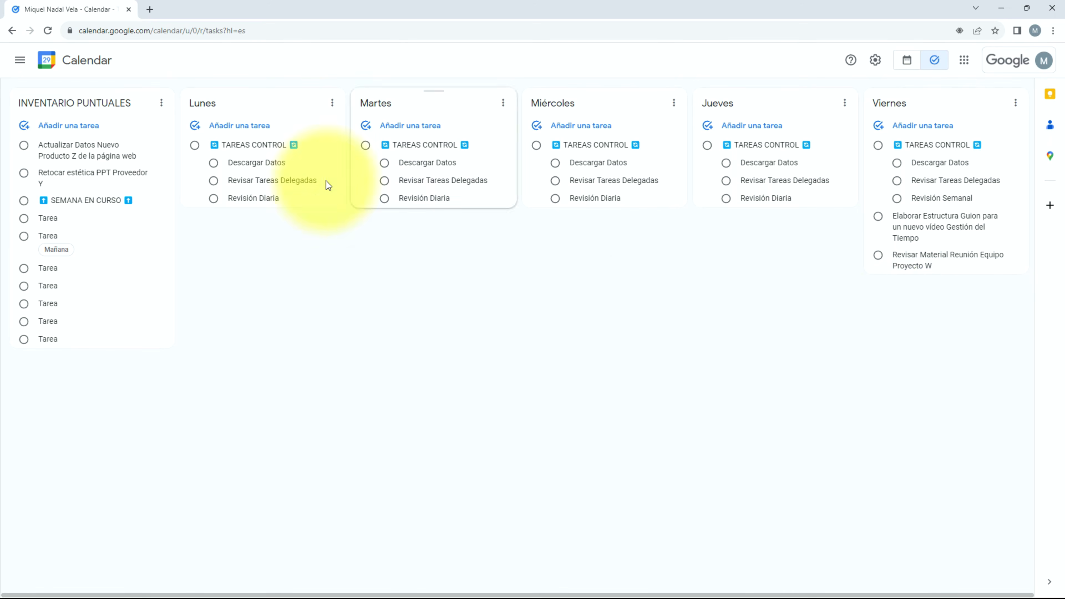
left_click(213, 163)
left_click(213, 199)
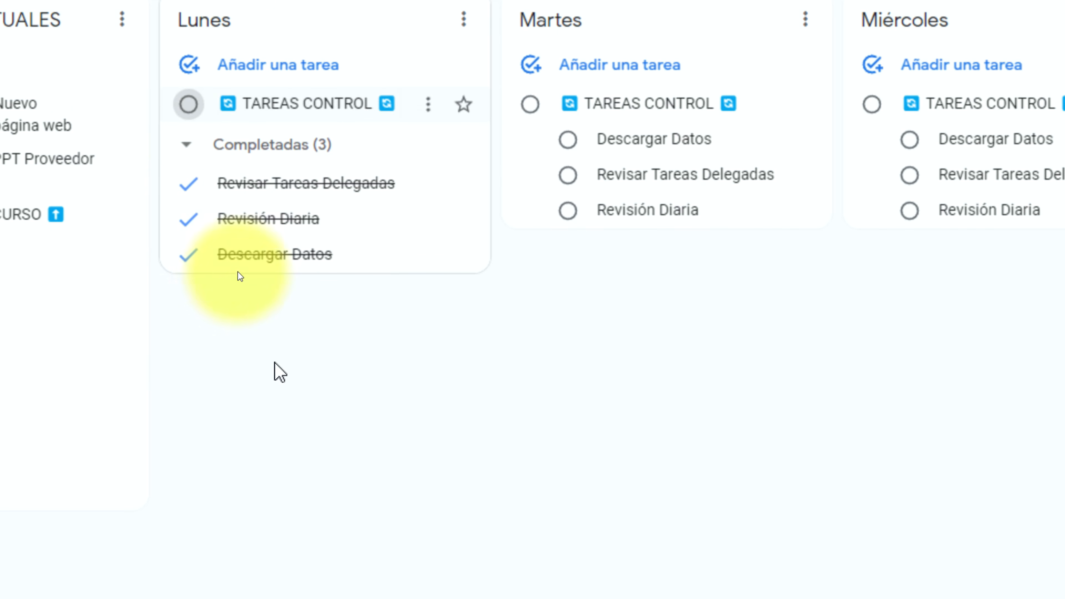
left_click(196, 180)
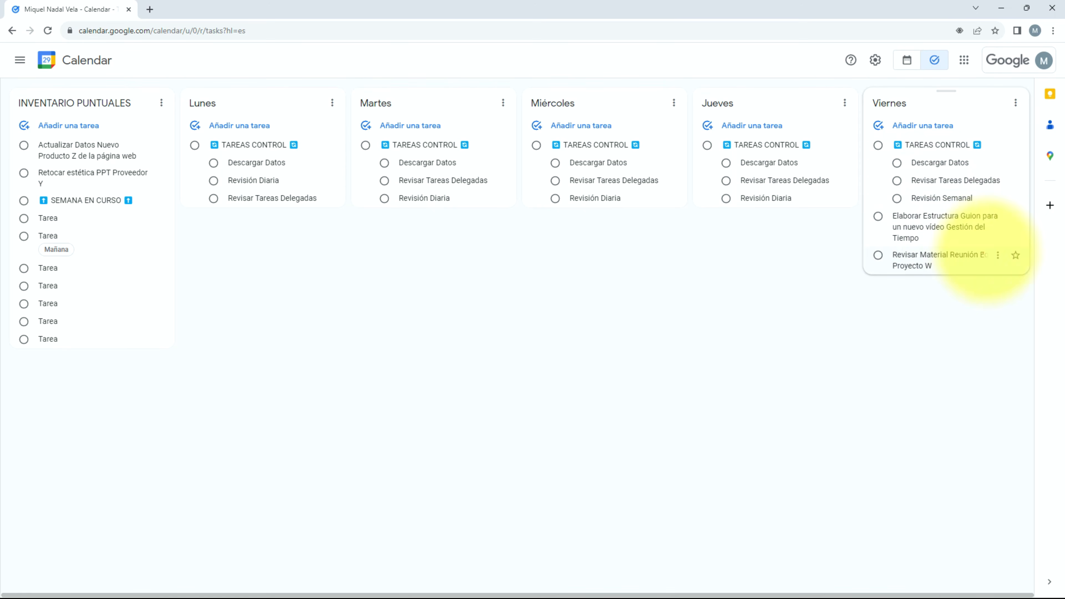
Move the Elaborar Estructura Guion and Revisar Material Reunión Equipo tasks from Viernes to the top of INVENTARIO PUNTUALES, with Revisar Material first.
mouse_move(1009, 225)
left_mouse_down()
mouse_move(865, 187)
mouse_move(1017, 237)
left_mouse_up()
mouse_move(964, 309)
left_mouse_down()
mouse_move(750, 419)
mouse_move(266, 313)
mouse_move(191, 265)
mouse_move(235, 263)
left_mouse_up()
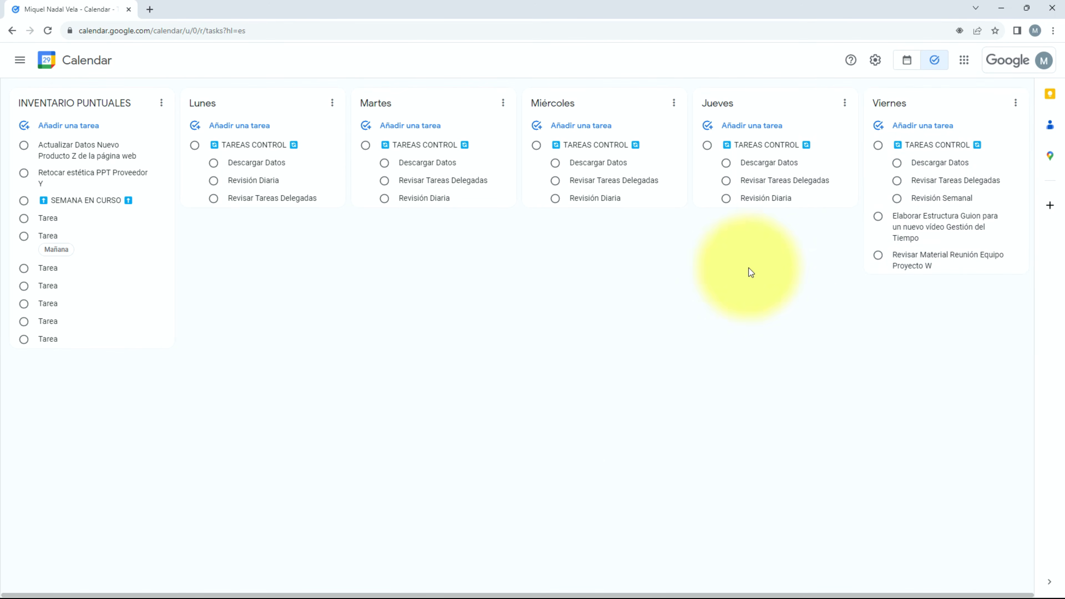
mouse_move(930, 224)
left_mouse_down()
mouse_move(825, 269)
mouse_move(183, 152)
mouse_move(88, 147)
left_mouse_up()
left_click_drag(884, 226, 63, 145)
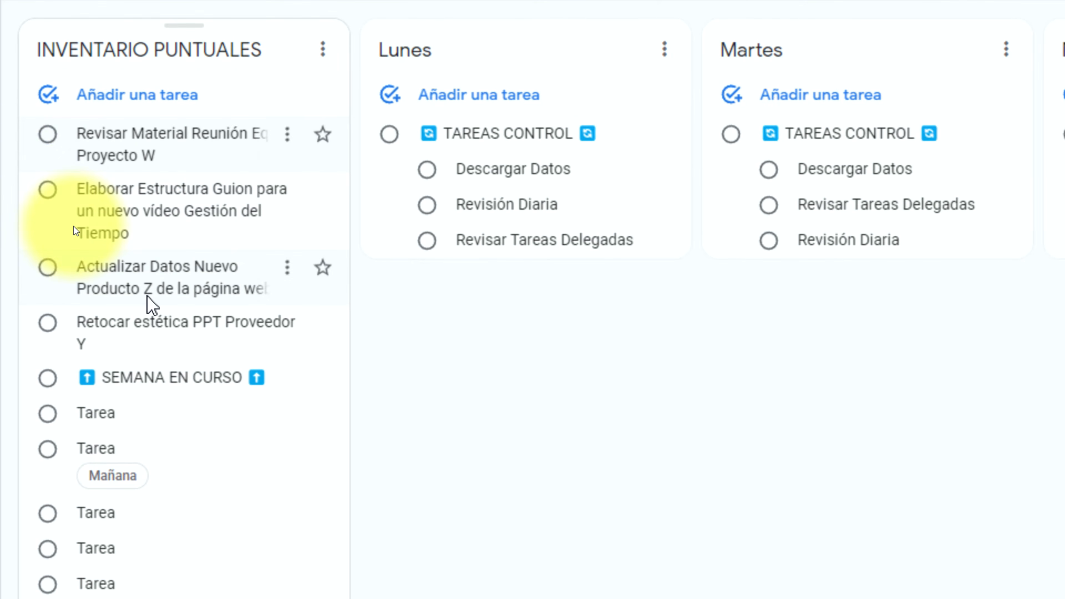
Move the SEMANA EN CURSO separator to the top of INVENTARIO PUNTUALES, and place the Revisar Material, Elaborar Estructura, Actualizar Datos and Retocar estética tasks above it.
left_click_drag(159, 365, 136, 147)
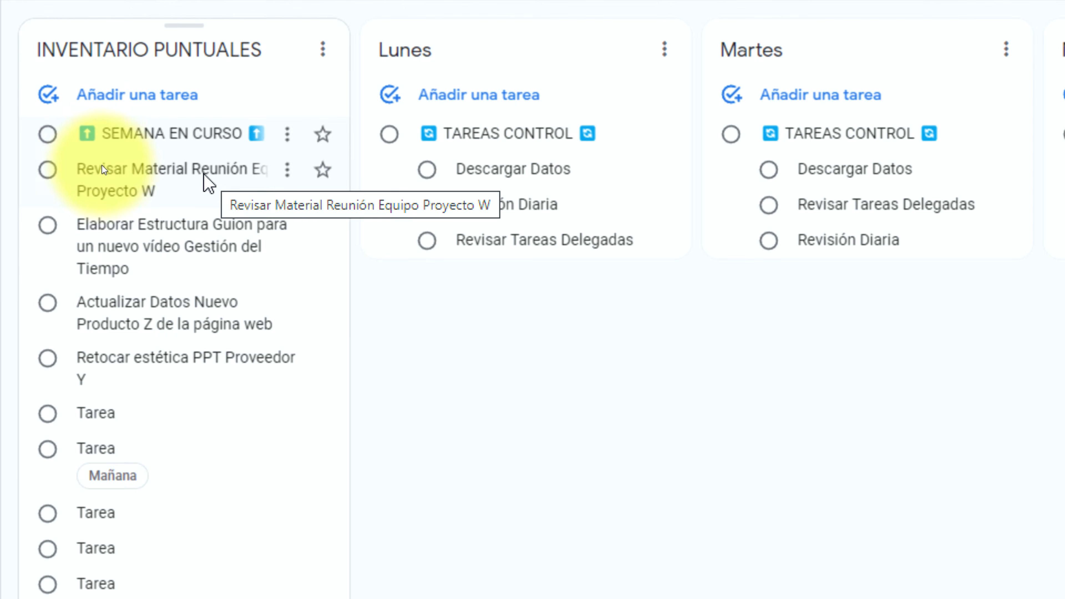
scroll(87, 521, "down", 2)
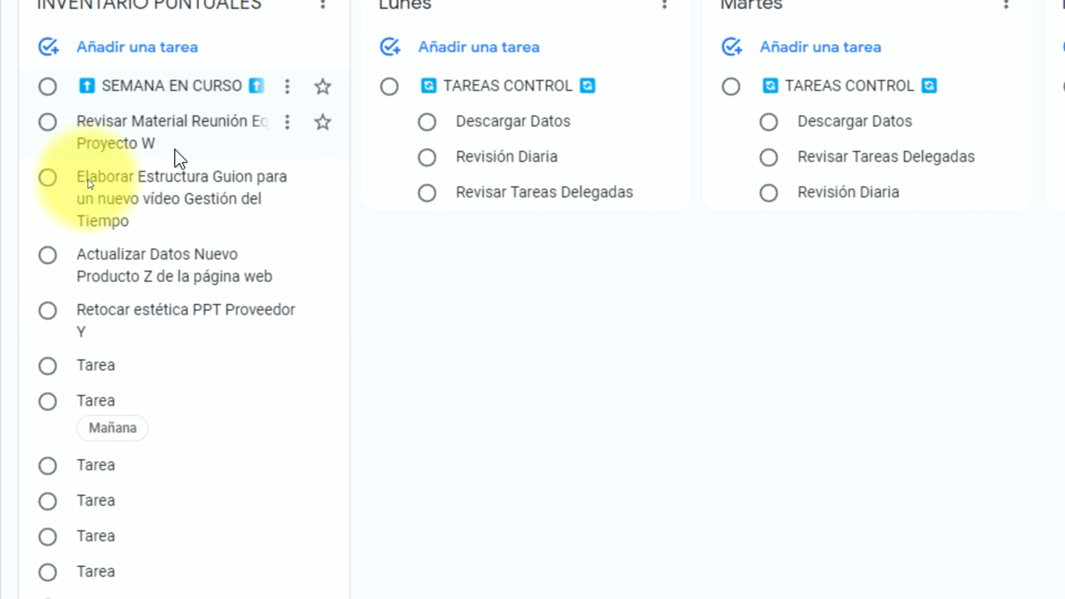
left_click_drag(163, 132, 193, 87)
left_click_drag(110, 191, 126, 134)
left_click_drag(110, 268, 166, 196)
left_click_drag(107, 303, 162, 264)
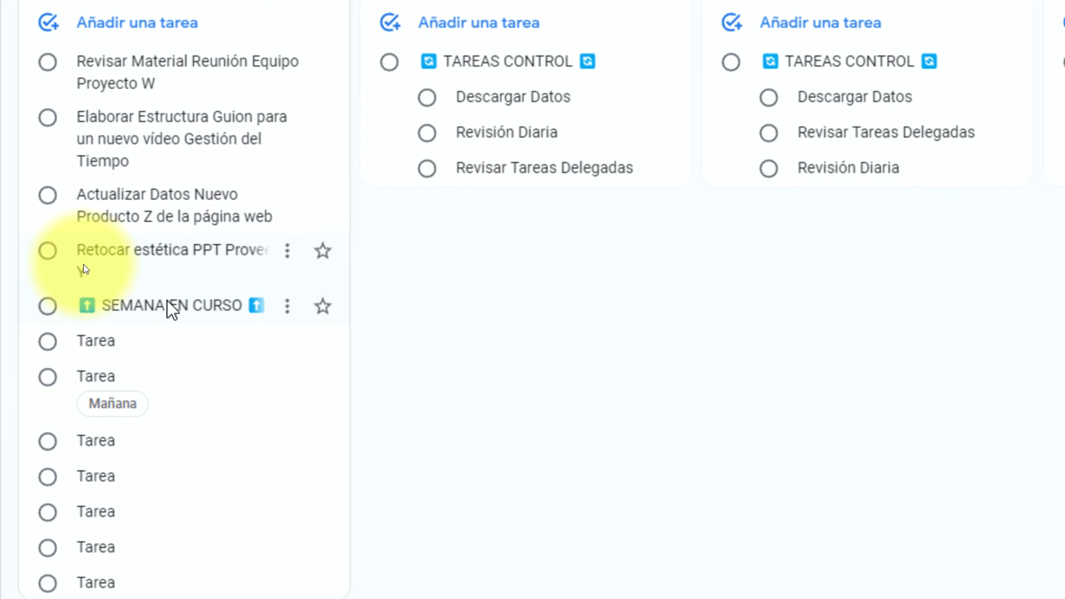
mouse_move(185, 283)
left_mouse_down()
mouse_move(83, 321)
mouse_move(198, 319)
mouse_move(214, 238)
mouse_move(226, 251)
left_mouse_up()
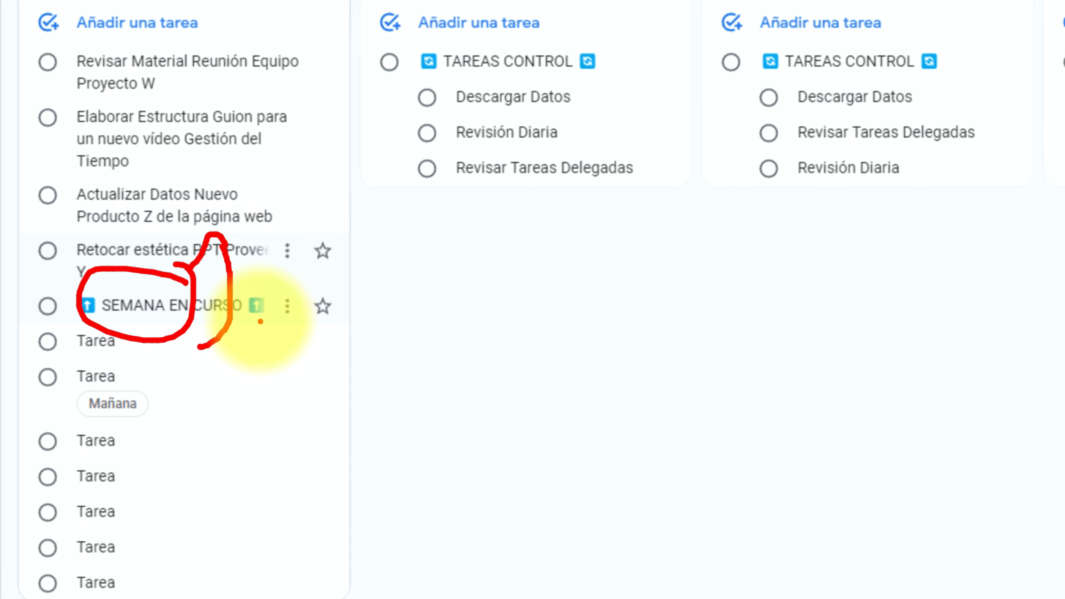
mouse_move(259, 318)
left_mouse_down()
mouse_move(222, 415)
mouse_move(264, 440)
left_mouse_up()
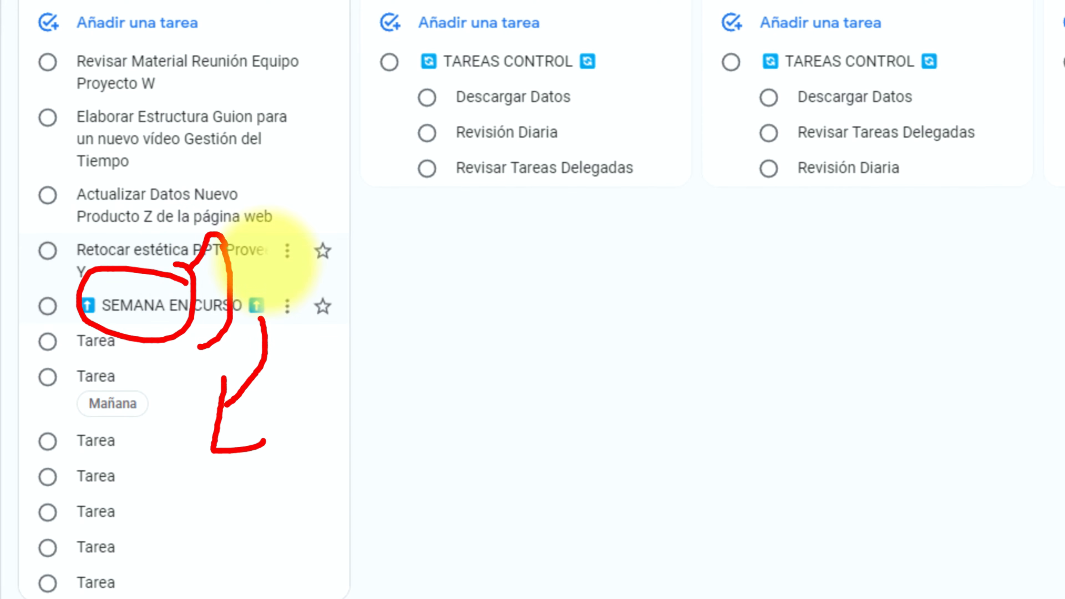
key("Escape")
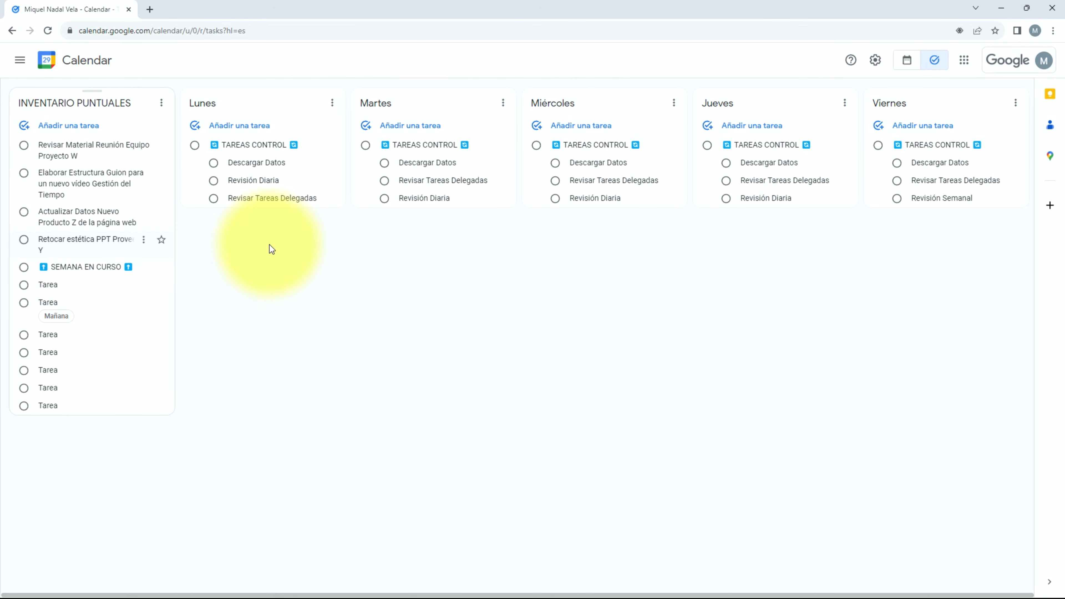
Move the Revisar Material Reunión Equipo Proyecto W task directly below Elaborar Estructura Guion in INVENTARIO PUNTUALES.
left_click_drag(120, 146, 84, 185)
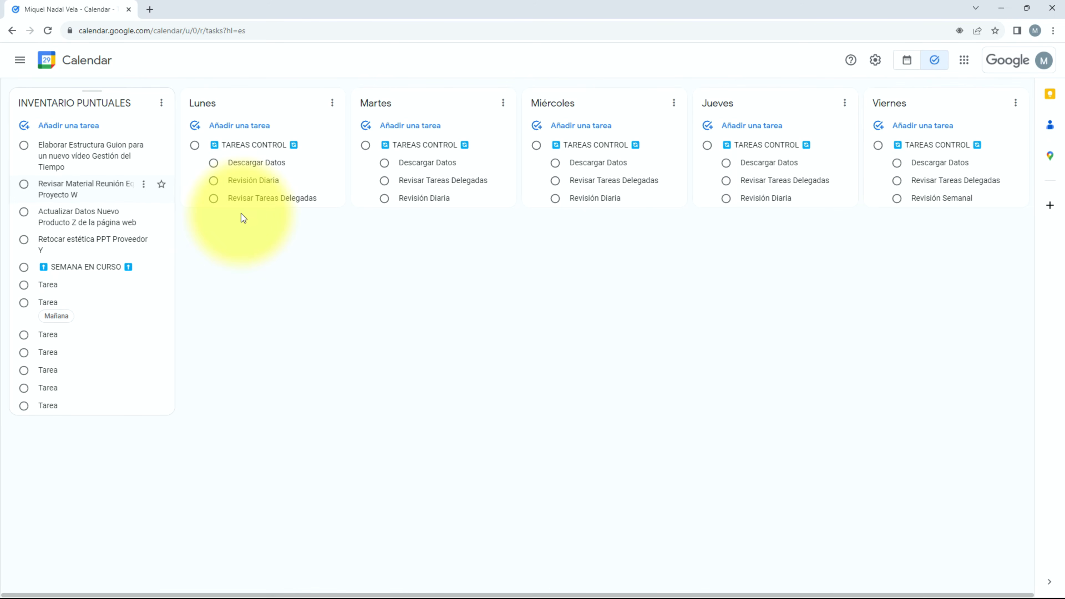
Move the Elaborar Estructura Guion, Revisar Material Reunión Equipo and Actualizar Datos Nuevo Producto Z tasks from INVENTARIO PUNTUALES to Lunes, below the control subtasks.
left_click_drag(92, 150, 210, 239)
left_click_drag(58, 161, 267, 286)
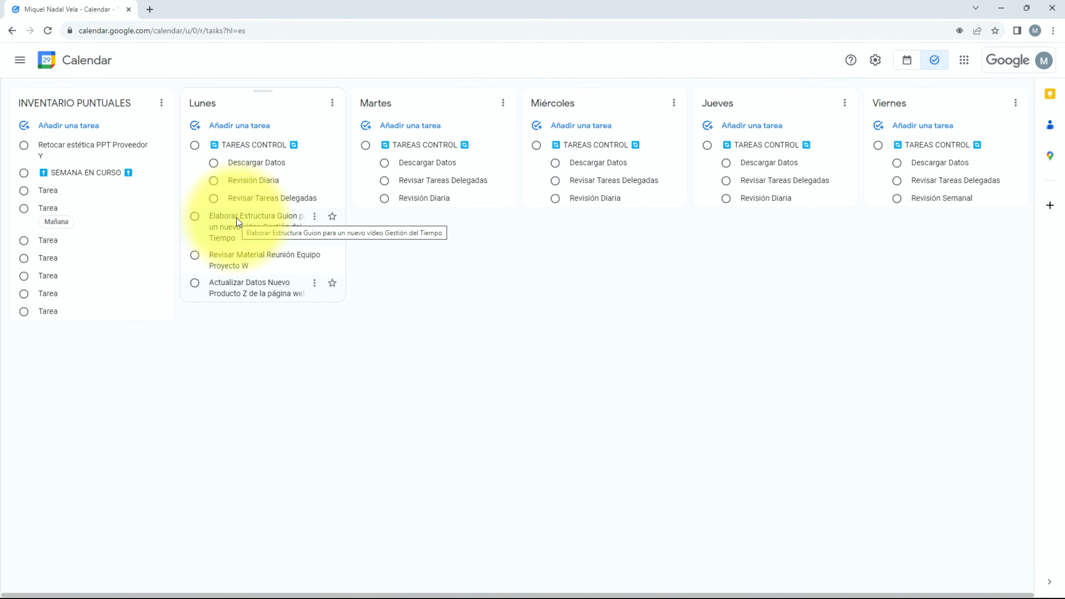
Move Elaborar Estructura Guion from Lunes to the end of Martes, and Revisar Material Reunión Equipo from Lunes to the top of INVENTARIO PUNTUALES.
left_click_drag(236, 218, 419, 229)
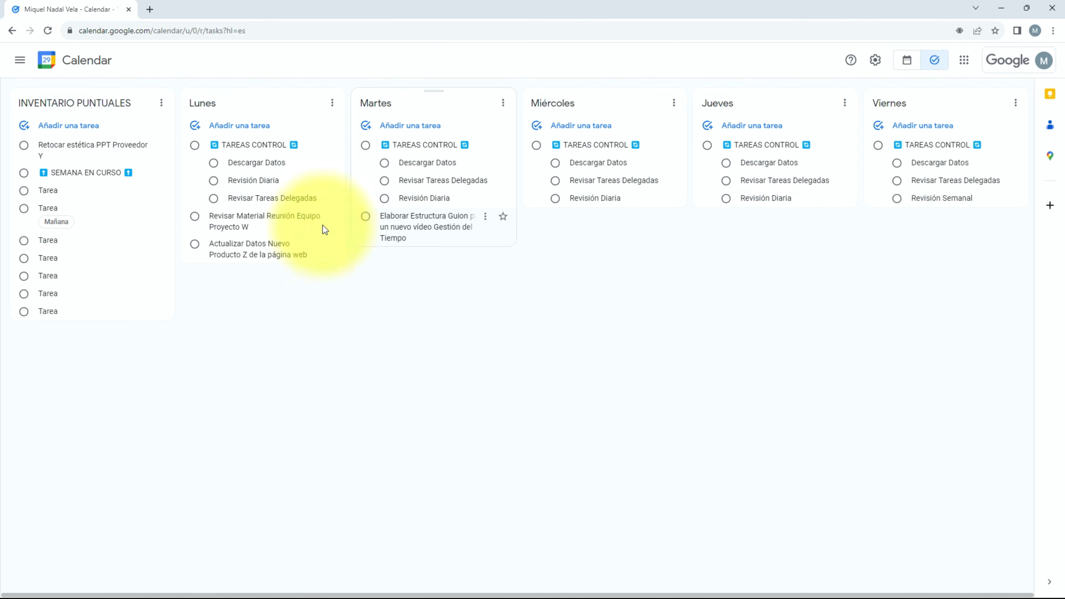
left_click_drag(323, 223, 90, 151)
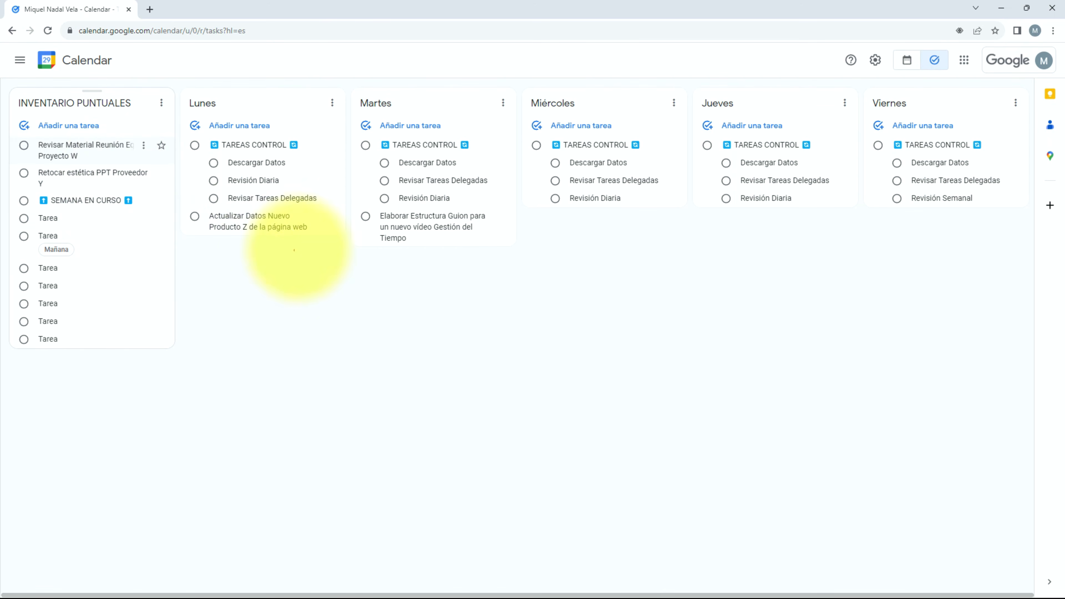
mouse_move(318, 238)
left_mouse_down()
mouse_move(327, 220)
mouse_move(296, 272)
mouse_move(318, 218)
left_mouse_up()
key("e")
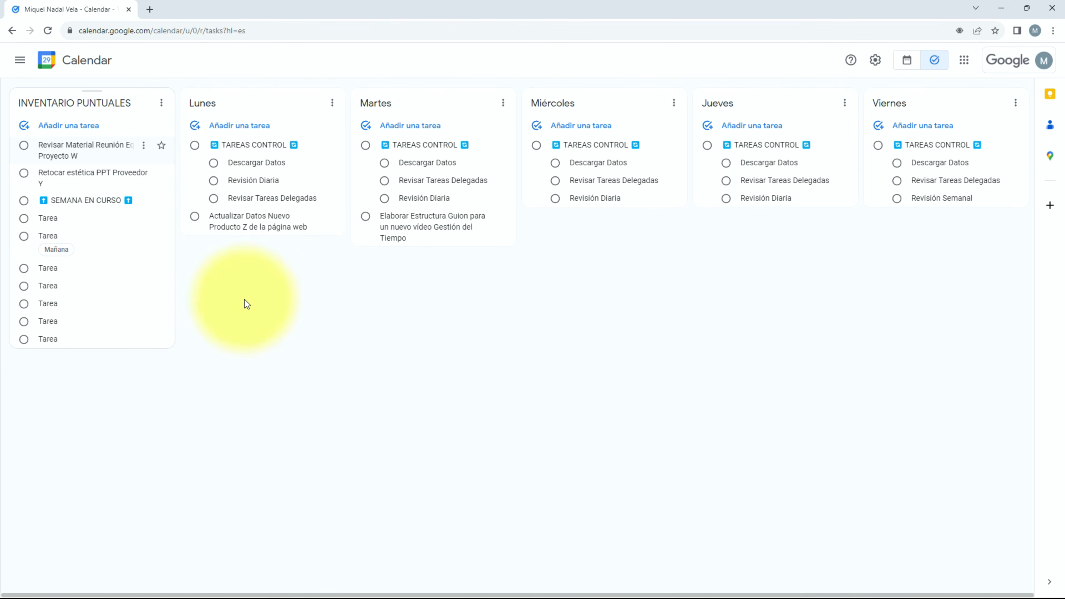
Move Actualizar Datos Nuevo Producto Z from Lunes to directly below the SEMANA EN CURSO separator, and Retocar estética PPT Proveedor Y to the end of Martes.
left_click_drag(267, 229, 113, 217)
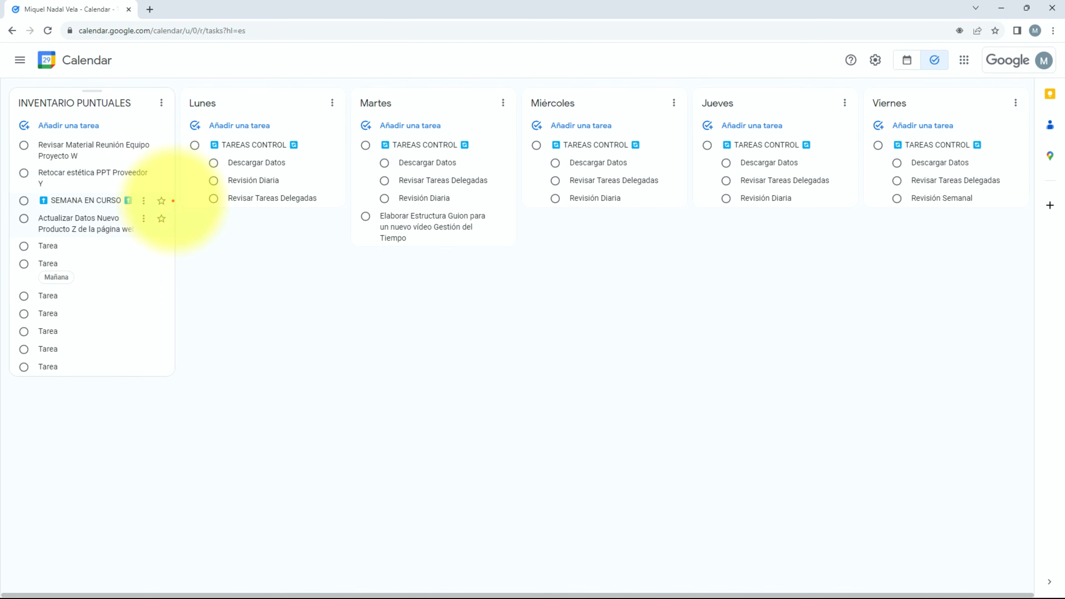
mouse_move(173, 201)
left_mouse_down()
mouse_move(176, 189)
mouse_move(26, 235)
mouse_move(107, 185)
left_mouse_up()
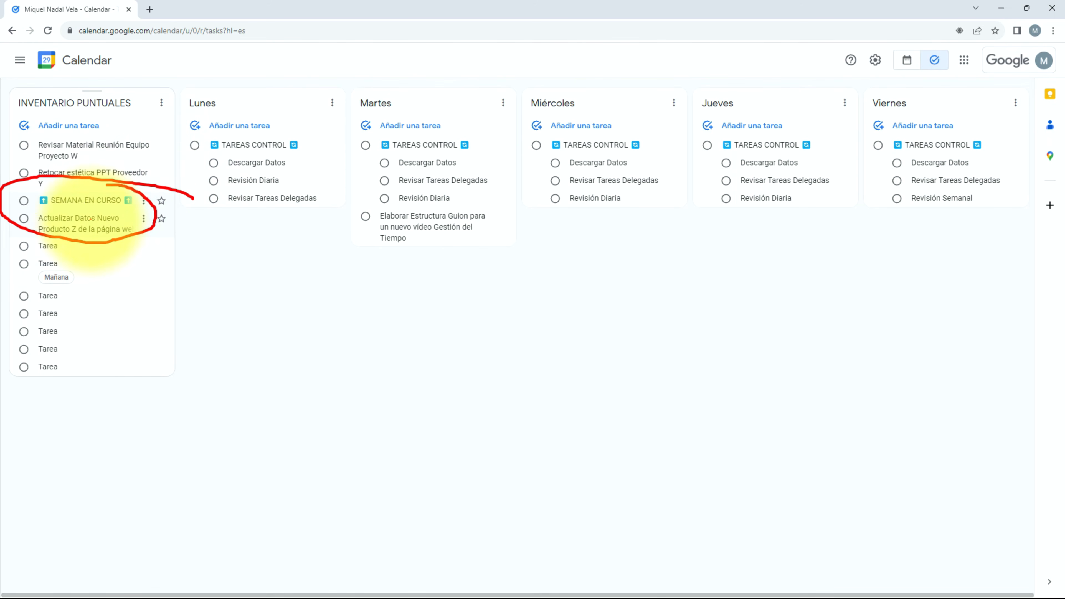
key("Escape")
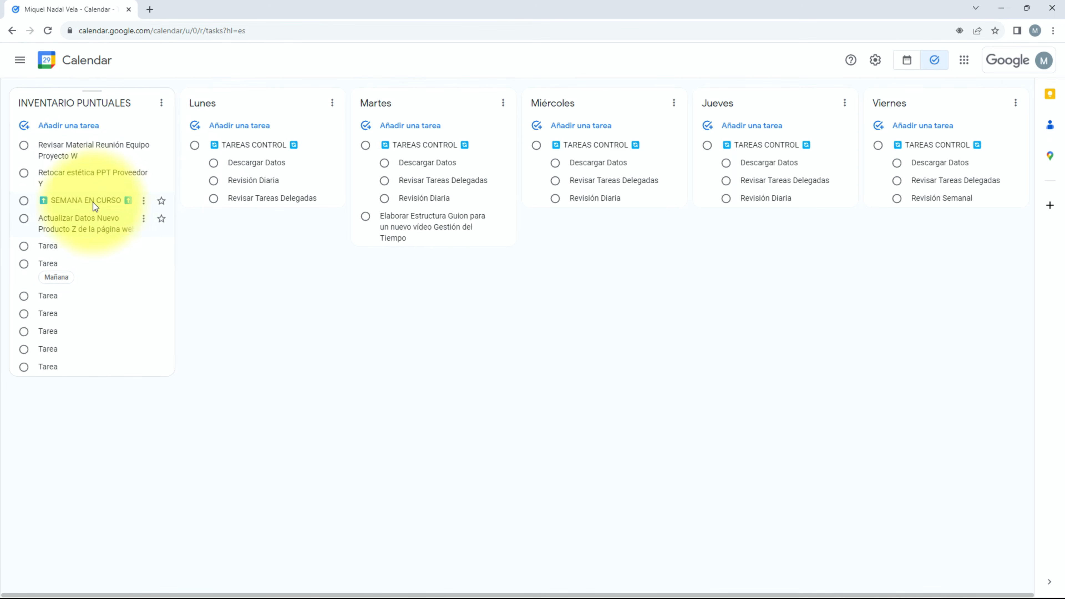
left_click_drag(124, 170, 394, 262)
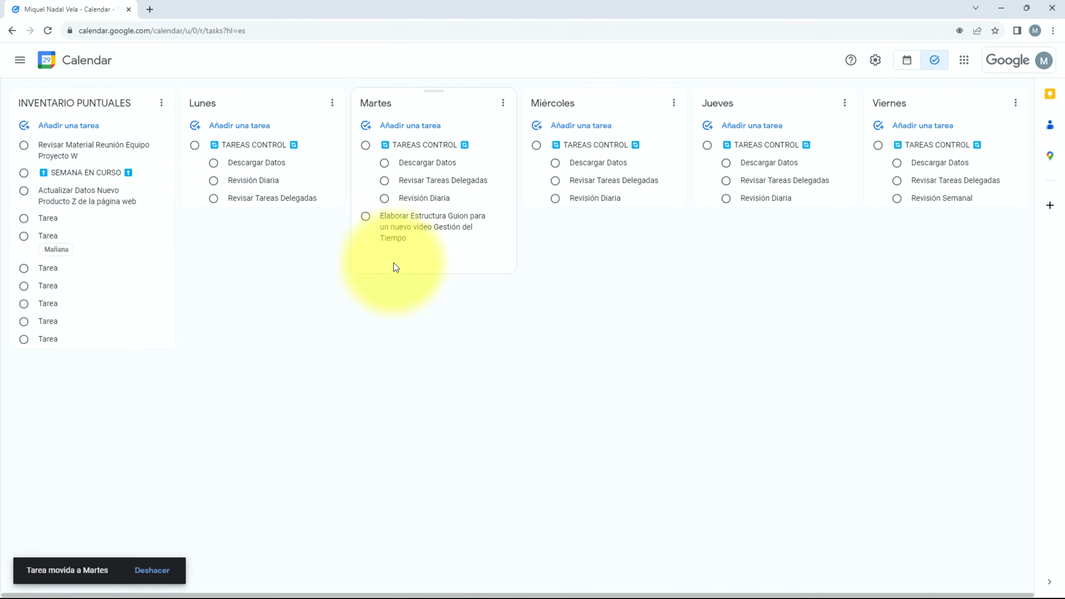